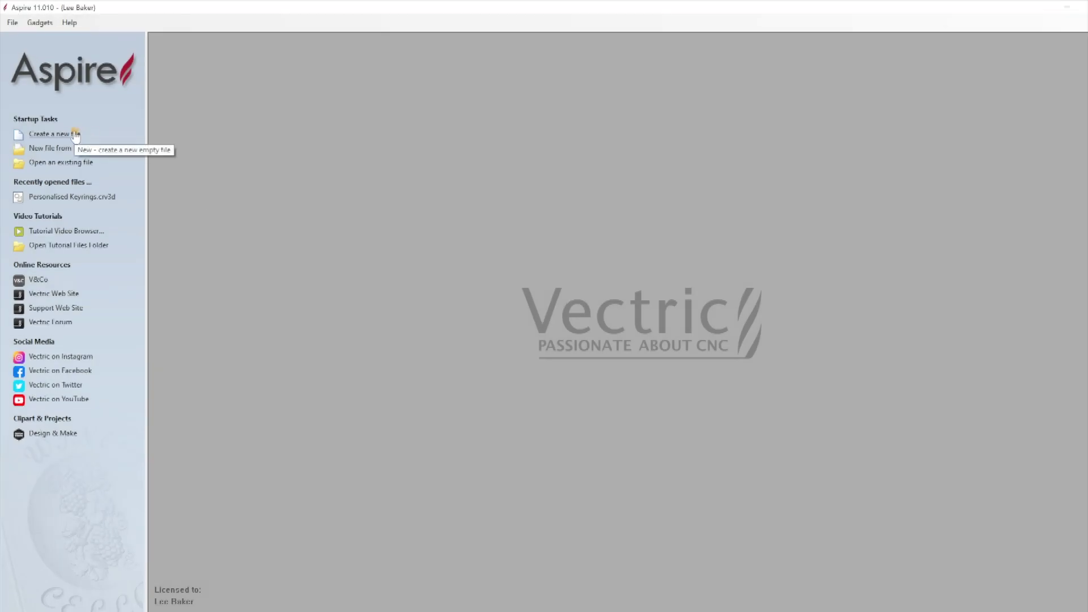
Create a new single-sided job 100 mm wide, 100 mm high and 7 mm thick, with Z zero at the material surface.
left_click(75, 135)
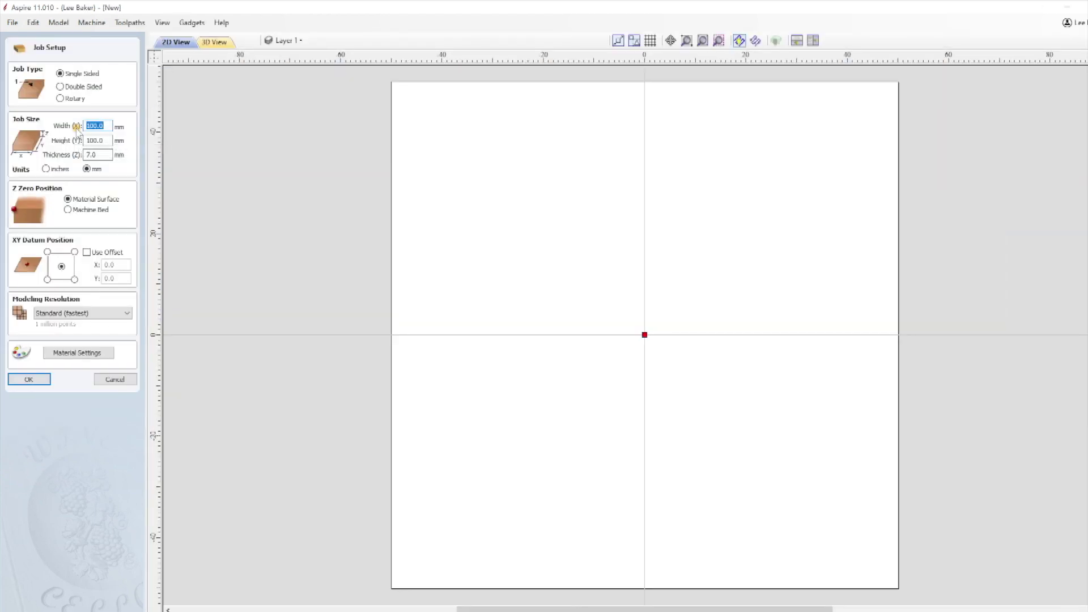
left_click(60, 74)
left_click(106, 124)
left_click(107, 139)
left_click(107, 154)
left_click(67, 200)
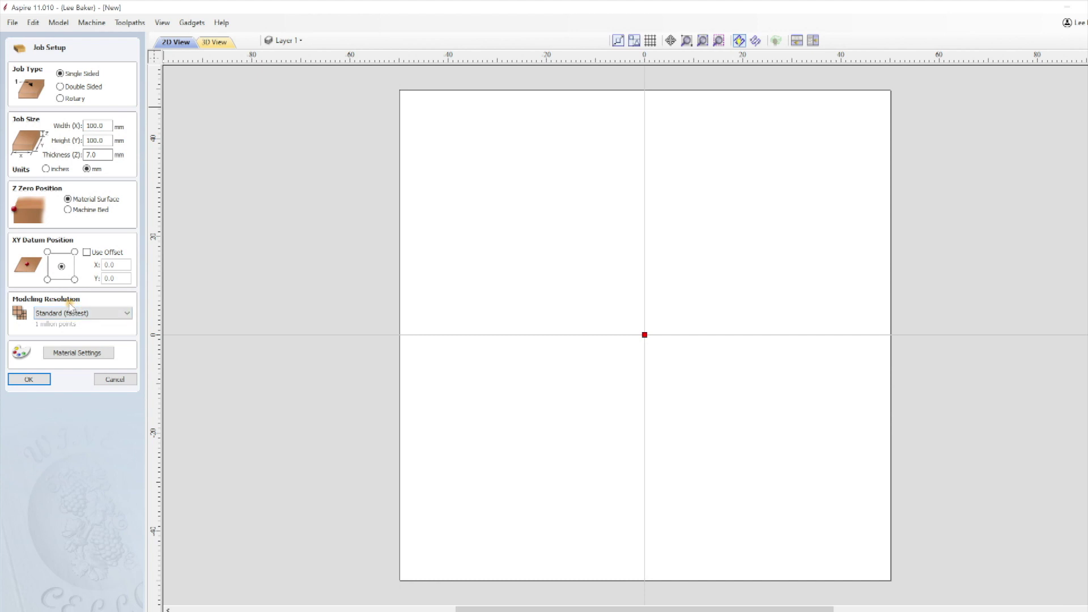
left_click(28, 379)
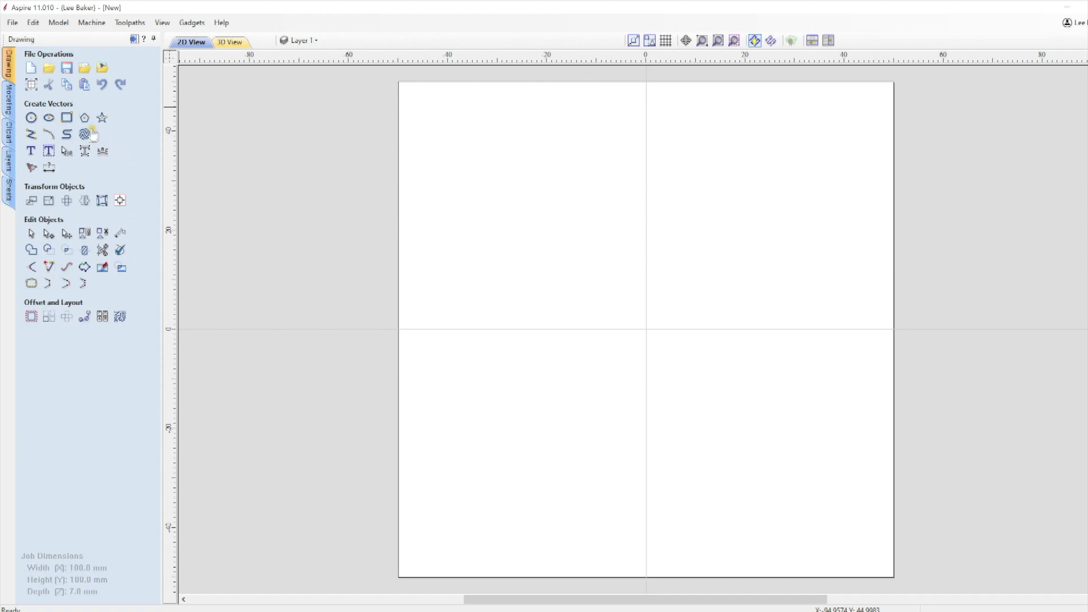
Draw an 85 x 22 mm rectangle centred at X 0, Y 0 with external corner radii of 11 mm.
left_click(67, 117)
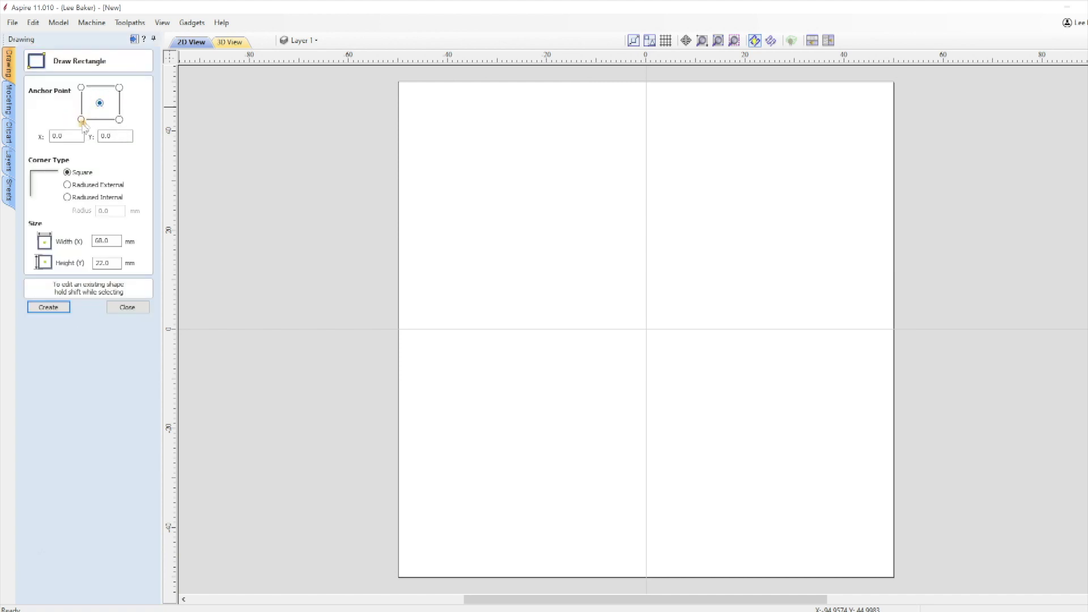
left_click(74, 135)
left_click(116, 135)
left_click(67, 185)
left_click_drag(111, 210, 85, 212)
type("11")
left_click_drag(116, 242, 86, 244)
type("85")
left_click(49, 307)
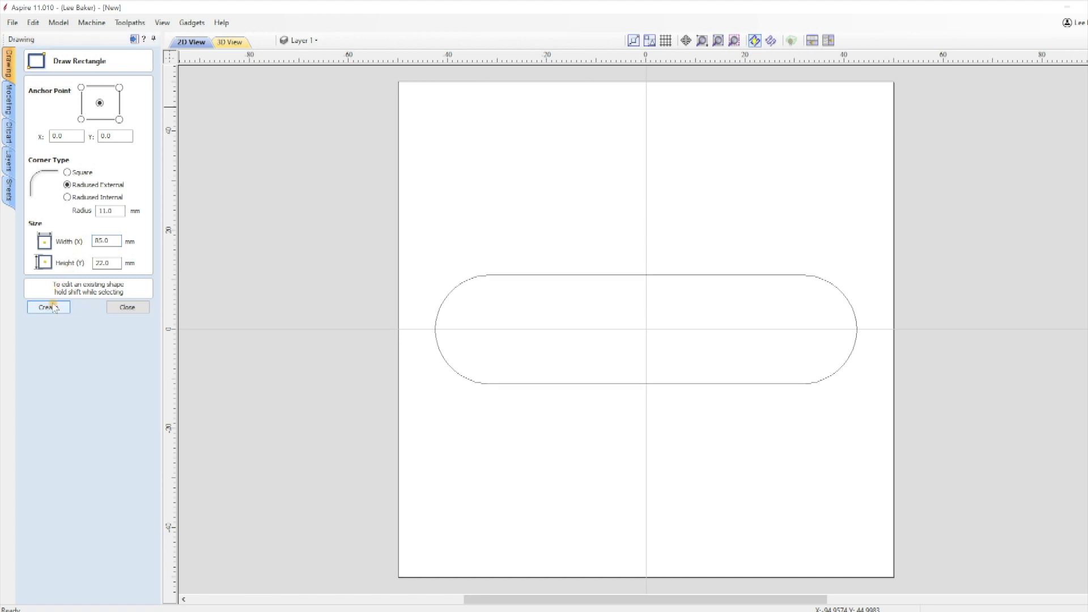
left_click(116, 308)
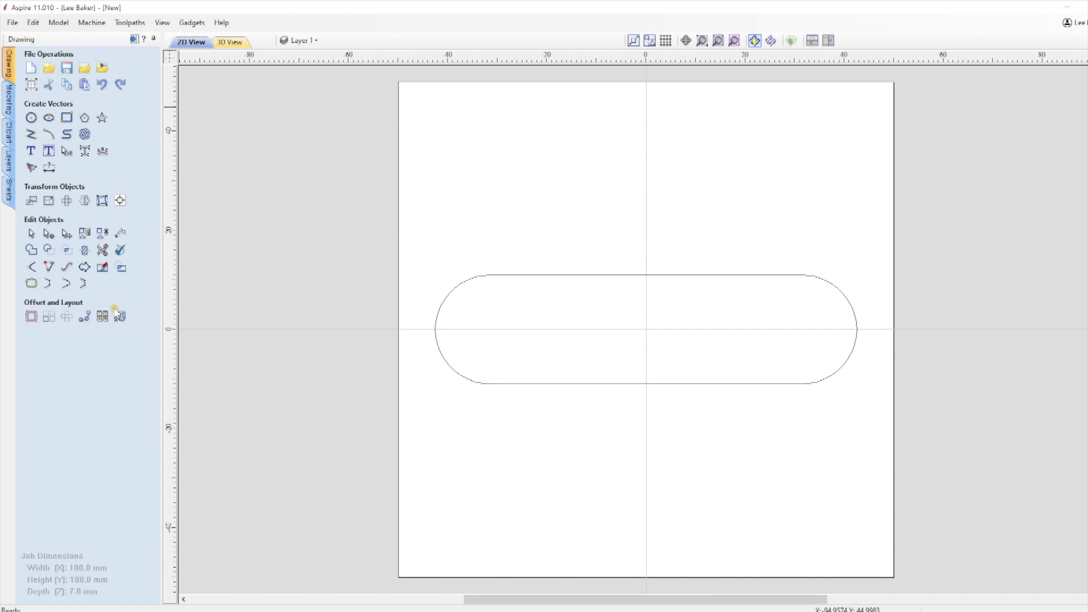
Draw a 4 mm diameter keyring hole centred at X -37.3, Y 0.
left_click(31, 117)
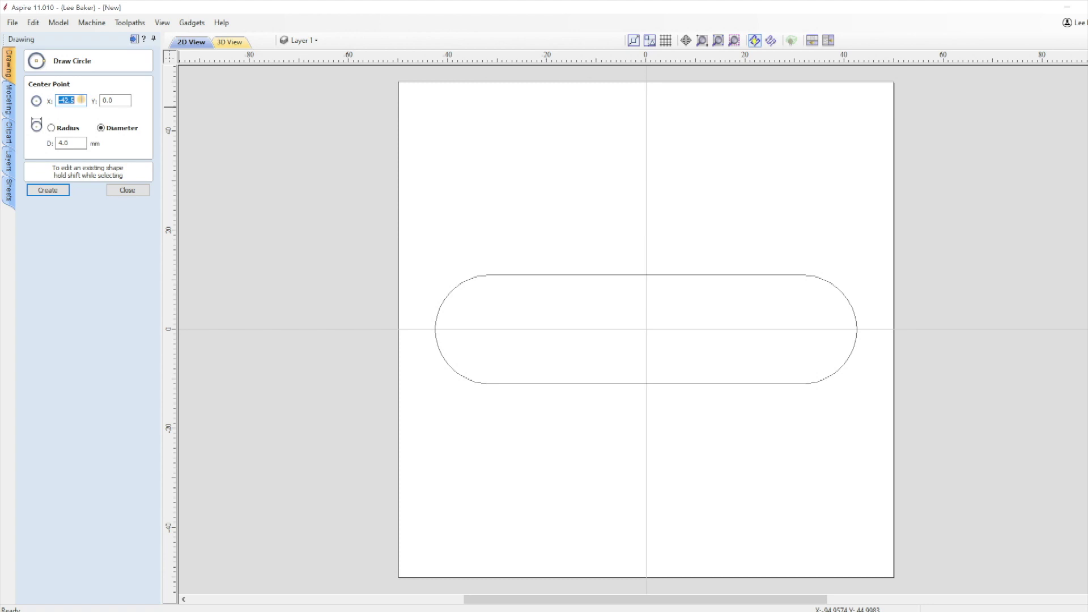
type("-37.3")
left_click(57, 191)
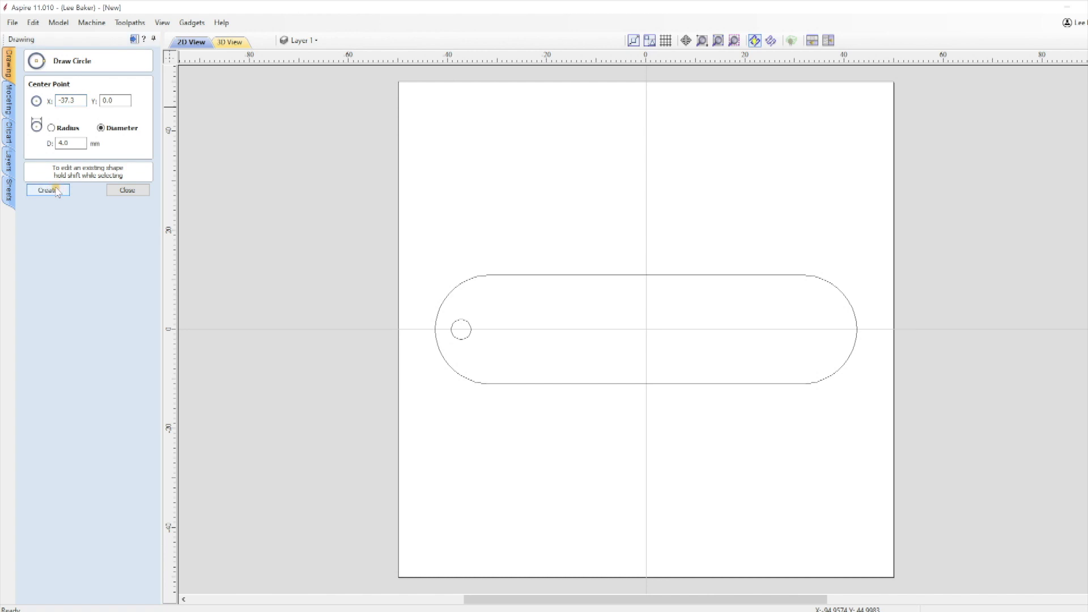
left_click(128, 190)
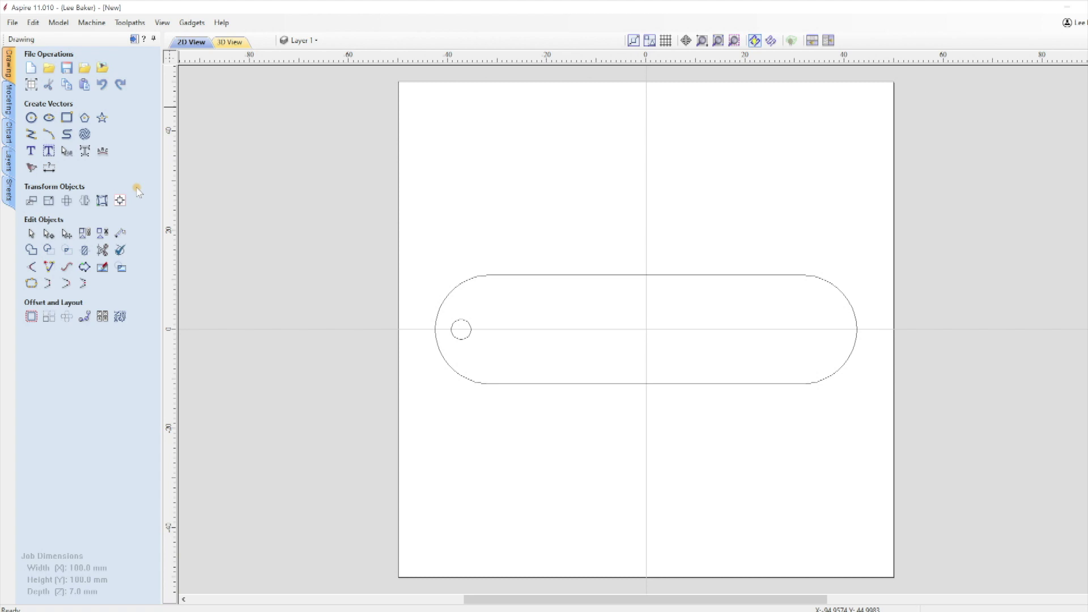
Create the text OAK in Times New Roman, 11 mm high, and place it at the centre of the rounded outline.
left_click(31, 152)
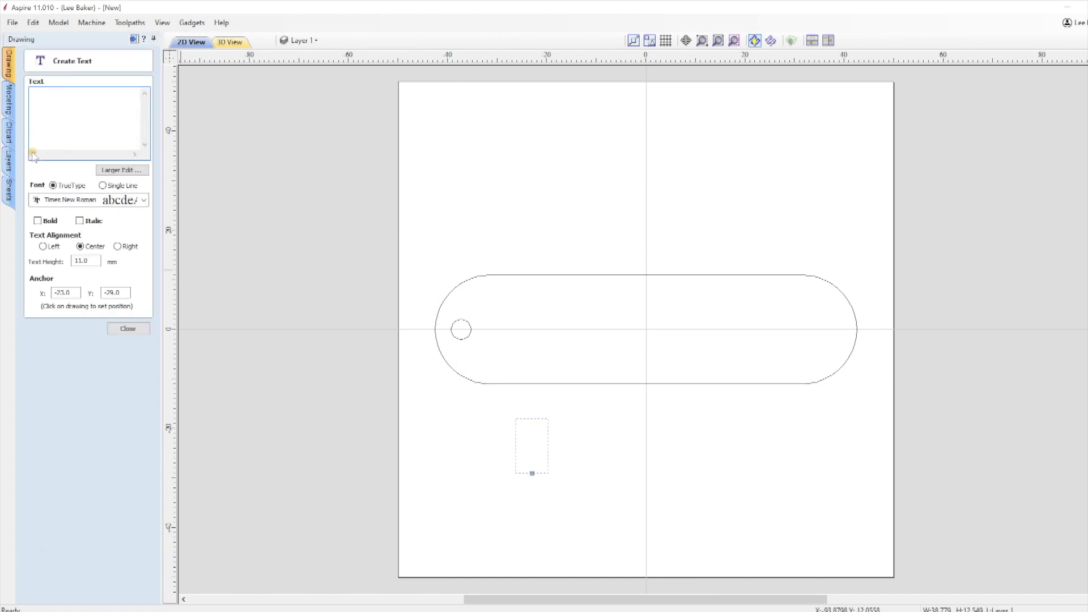
left_click(45, 121)
type("OAK")
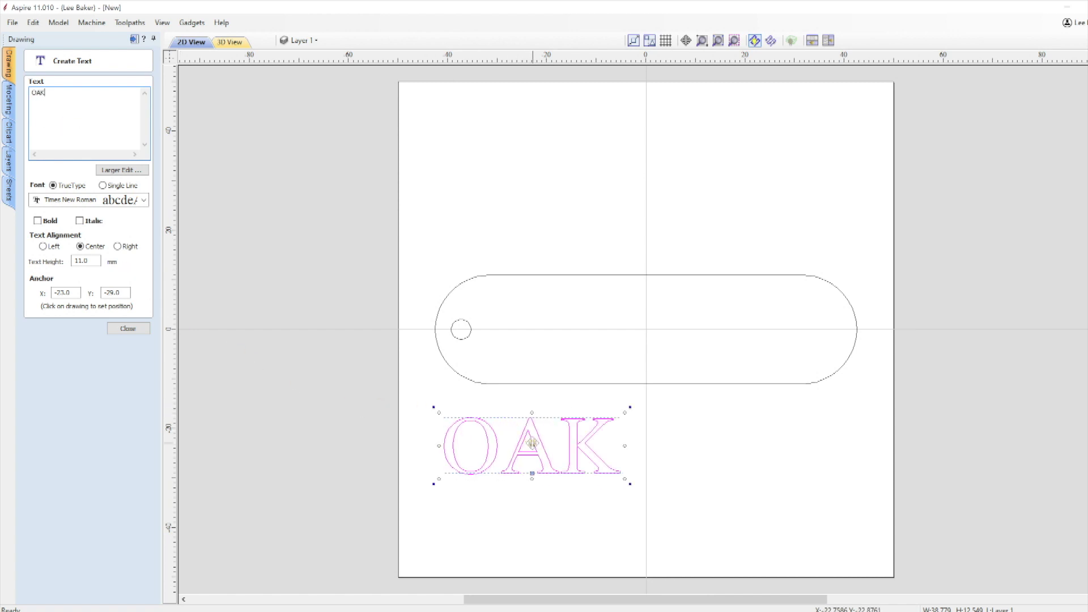
left_click_drag(530, 441, 647, 325)
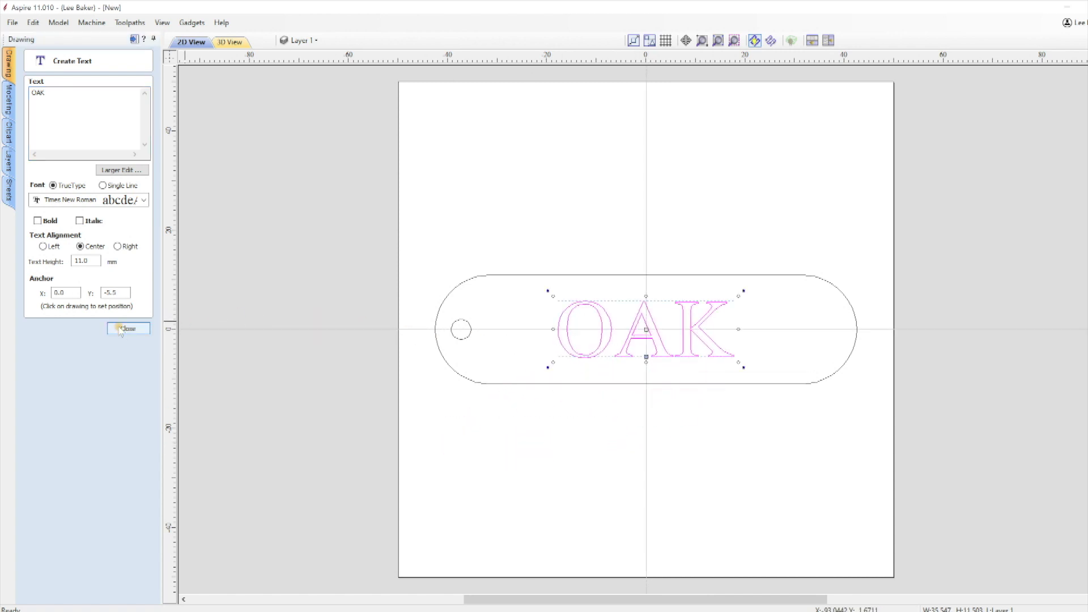
Extend the OAK text to OAKTREE and finish the text edit.
left_click(63, 98)
type("TREE")
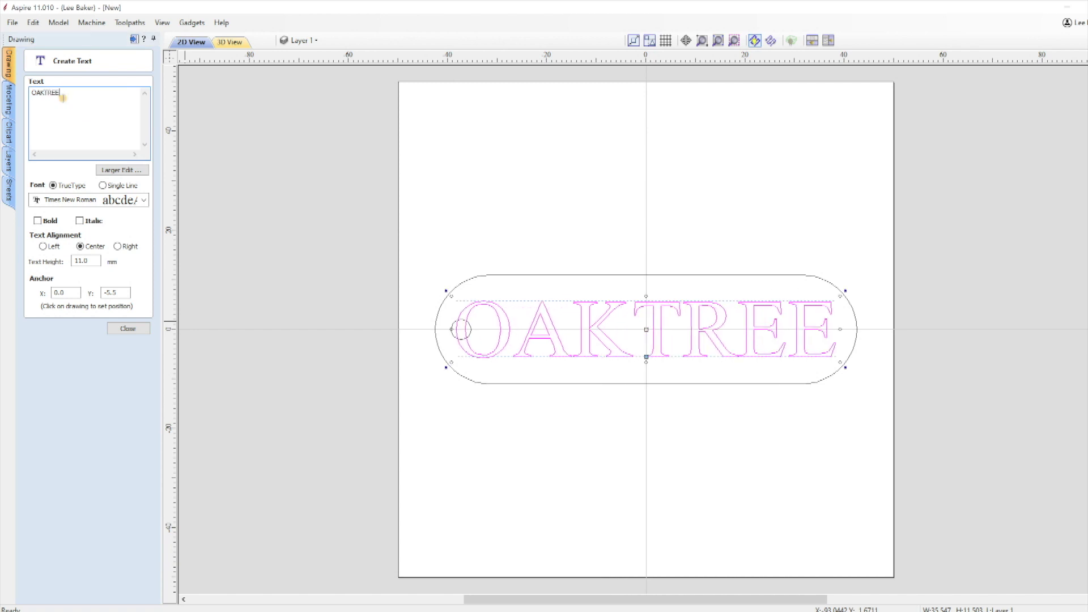
left_click(128, 328)
left_click(602, 420)
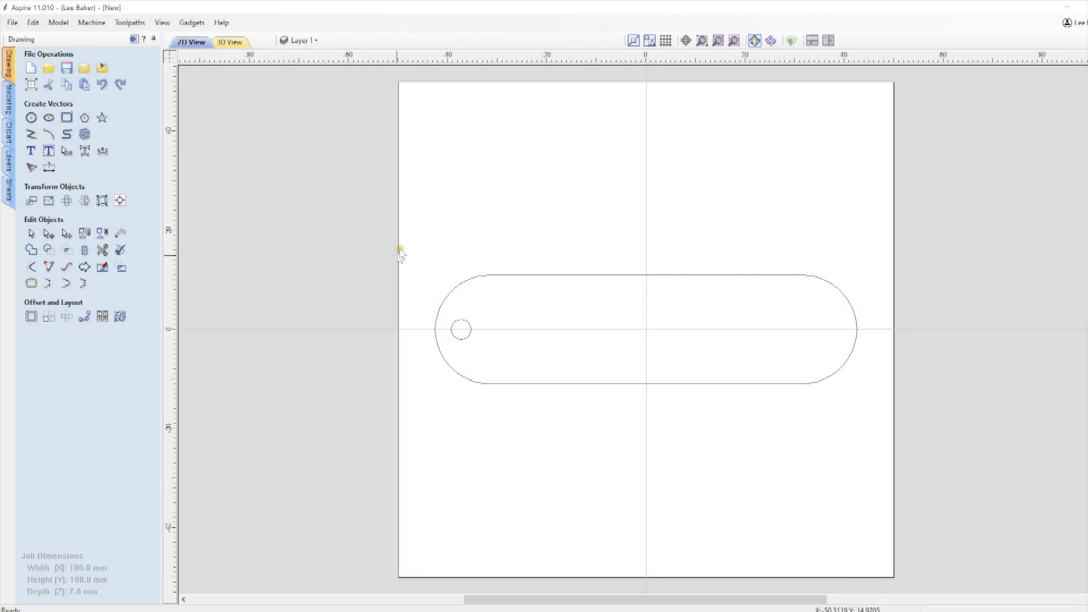
Add horizontal guides above and below the outline's centre line, setting the lower guide's position to -7.5 mm.
left_click_drag(416, 59, 531, 293)
left_click_drag(510, 59, 538, 364)
double_click(539, 364)
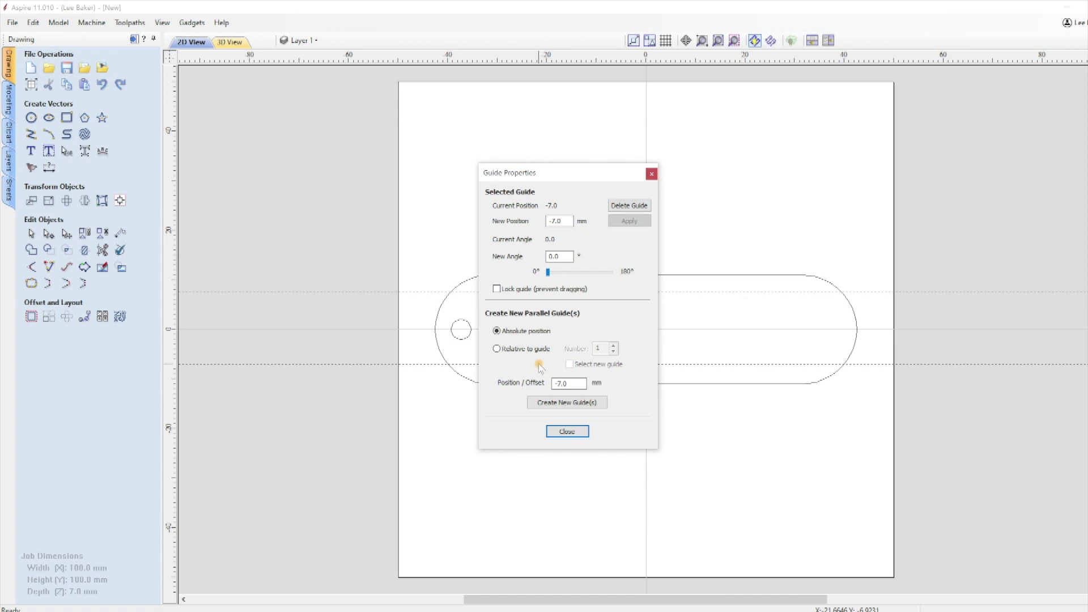
left_click(564, 220)
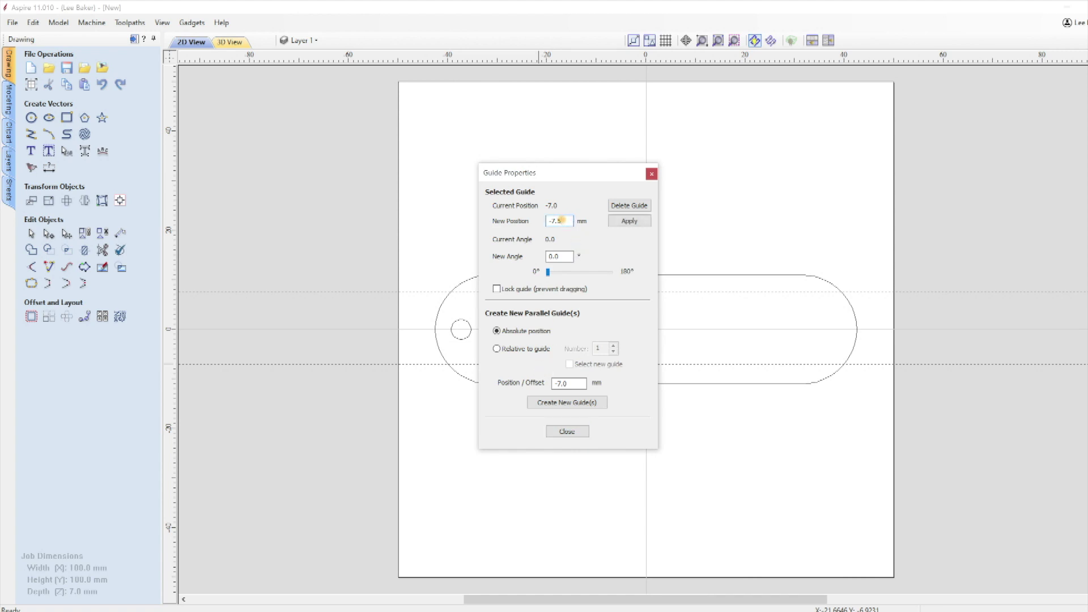
left_click(628, 221)
left_click(564, 432)
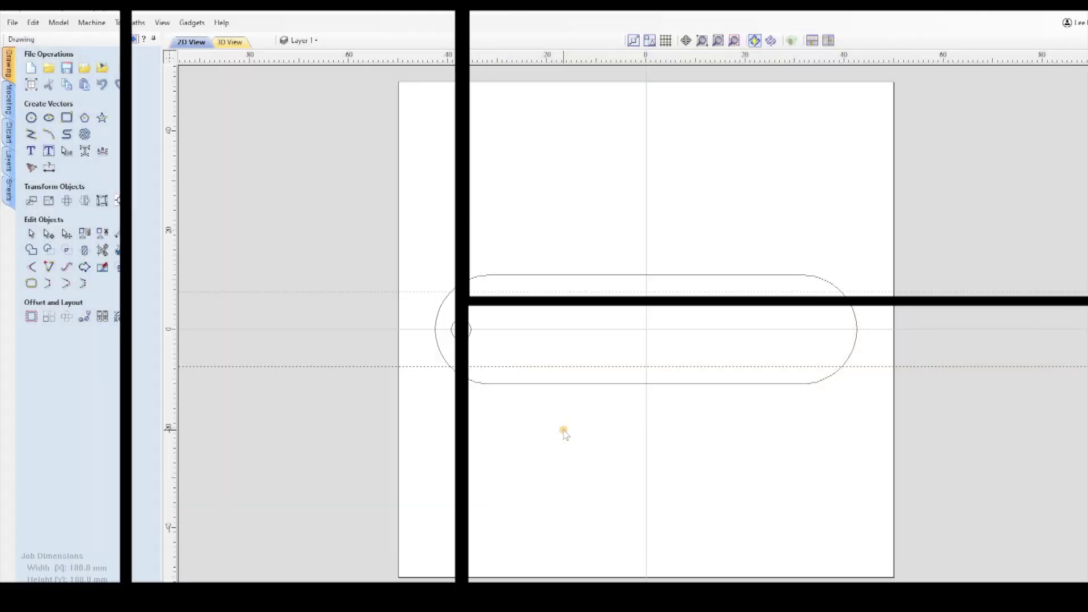
Draw a square-cornered rectangle 68 x 22 mm centred at X 0, Y 0 inside the rounded outline.
left_click(66, 118)
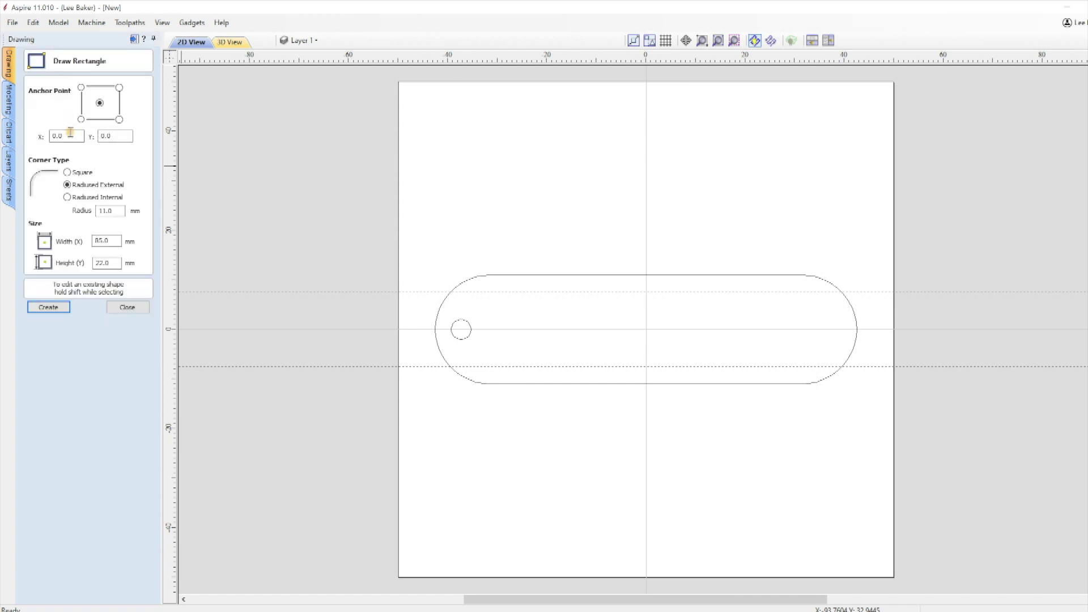
left_click(115, 136)
left_click(68, 173)
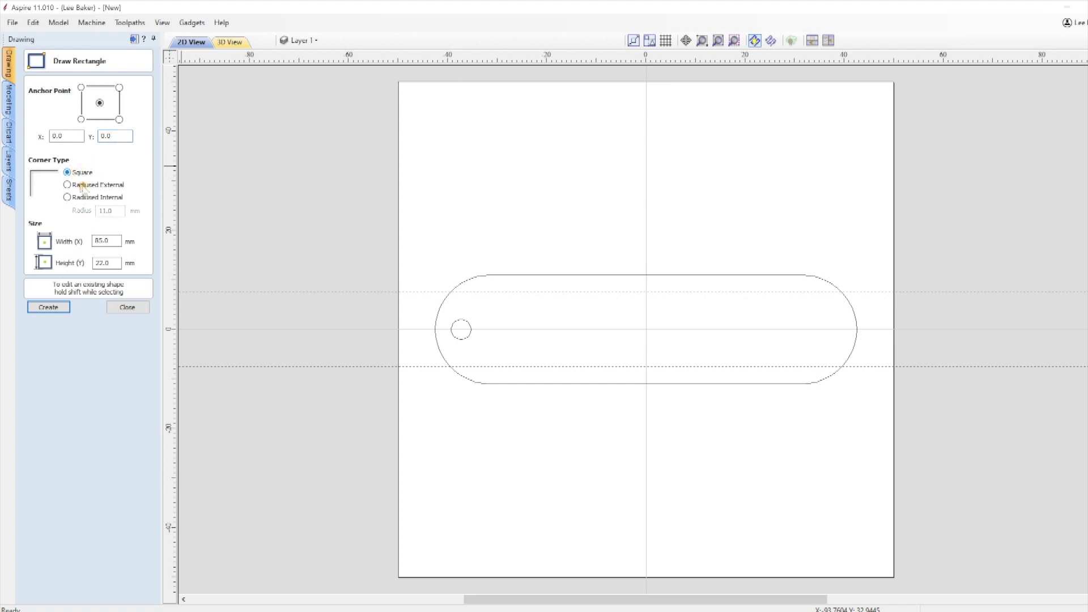
double_click(116, 241)
type("68")
left_click(55, 312)
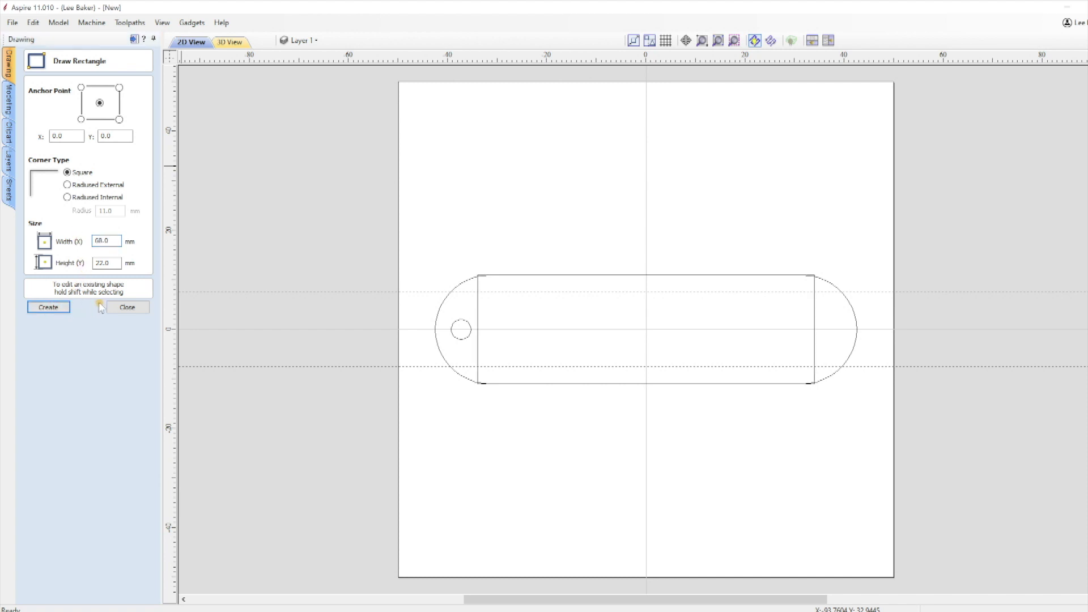
left_click(128, 307)
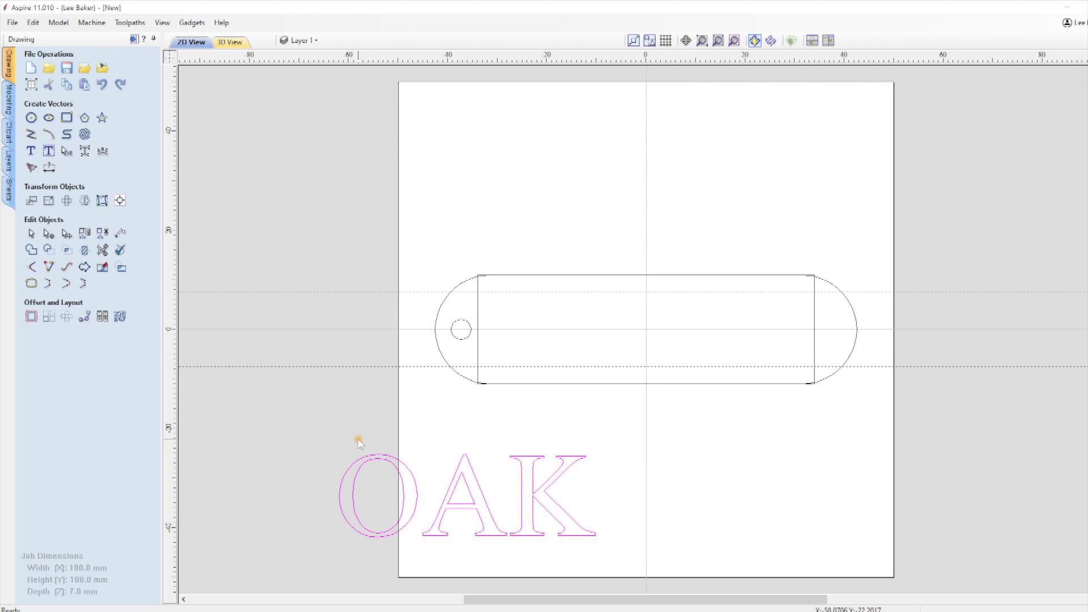
Align the OAK text to the centre of the 68 mm rectangle, both horizontally and vertically.
left_click(479, 349)
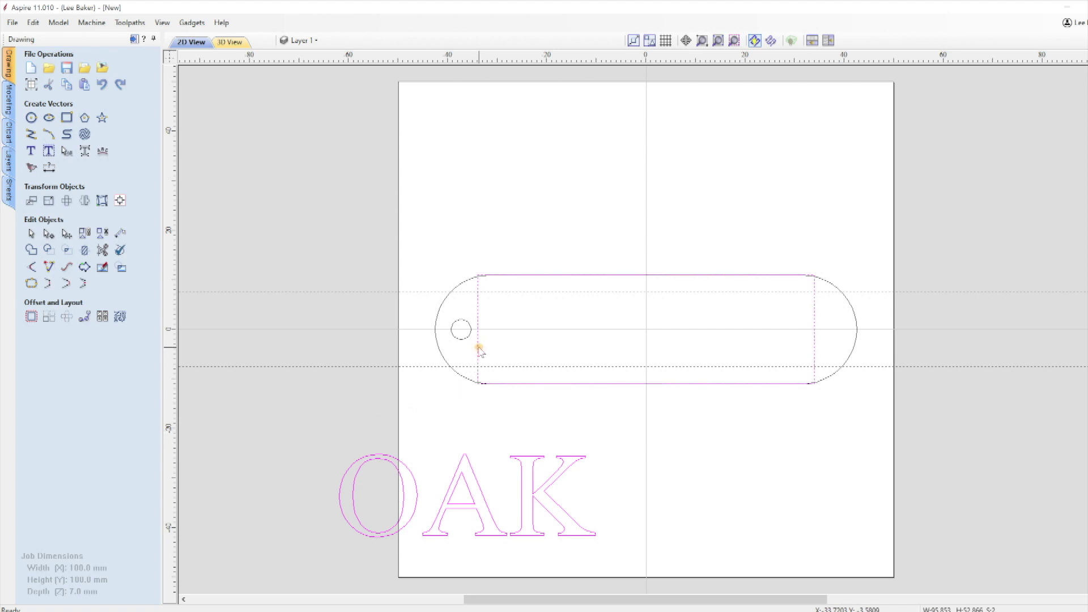
left_click(120, 202)
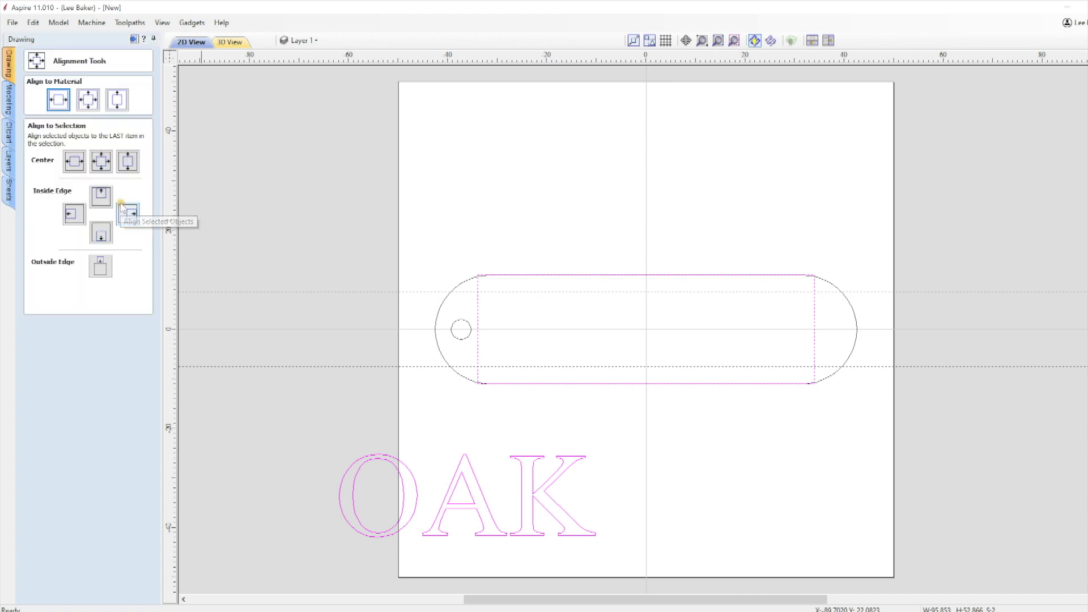
left_click(101, 163)
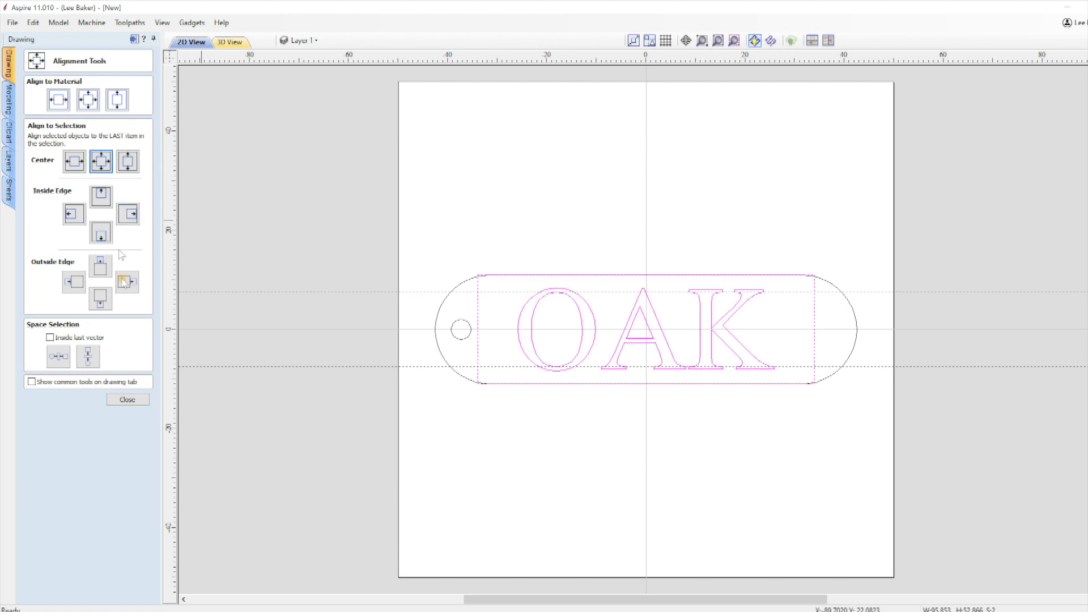
left_click(128, 400)
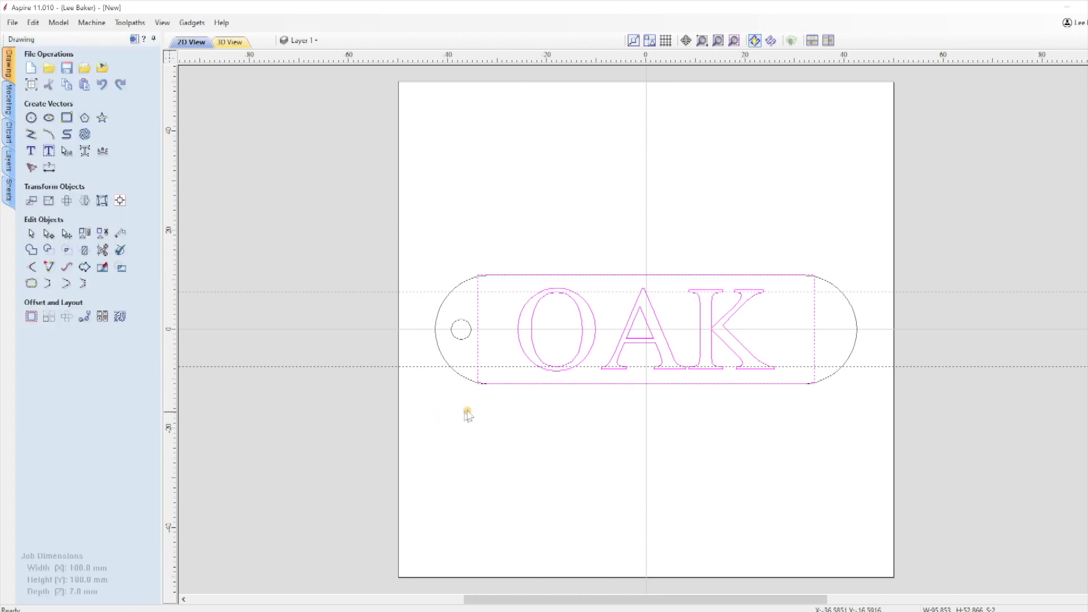
left_click(587, 411)
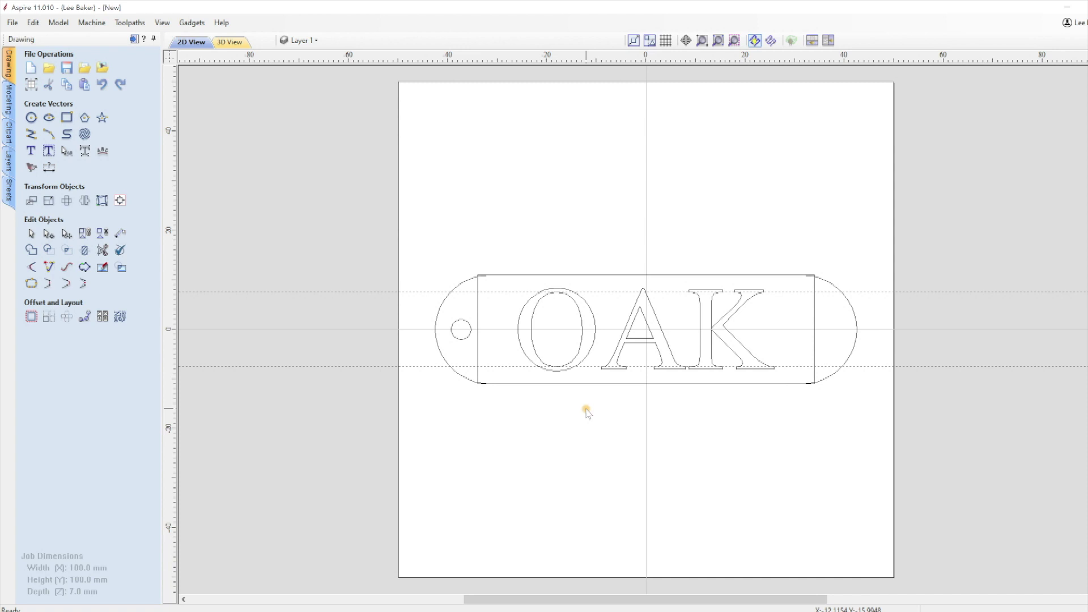
Change the centred text from OAK to OAK TREE.
left_click(579, 354)
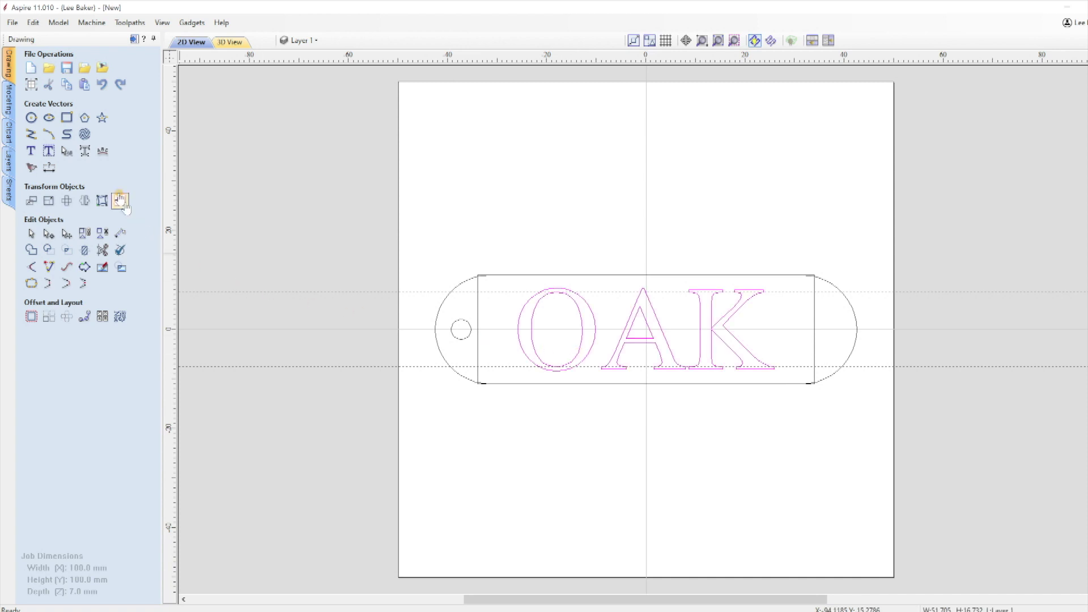
left_click(30, 151)
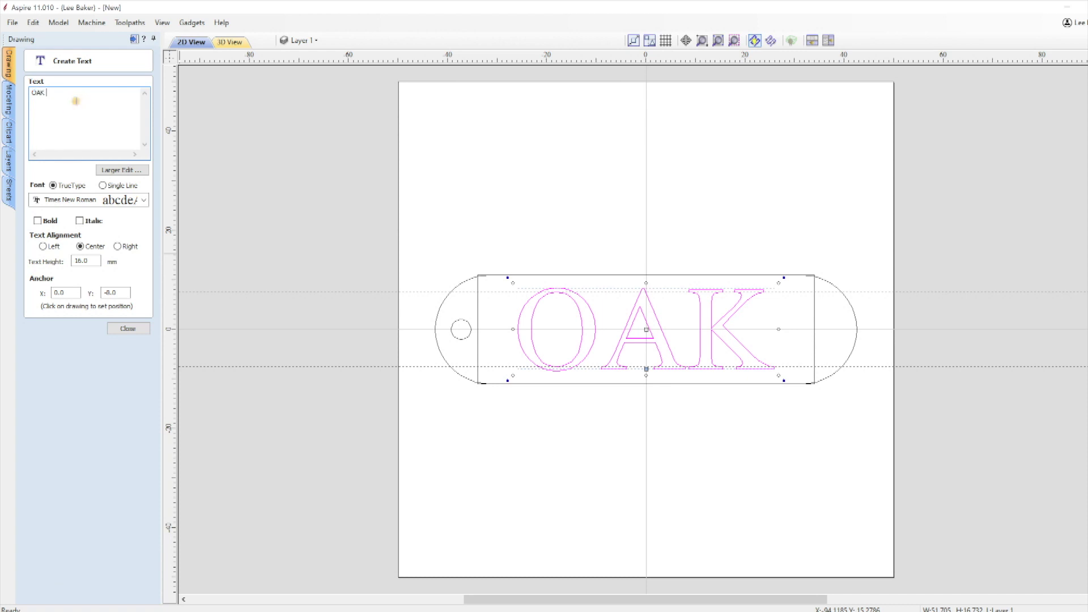
type("TREE")
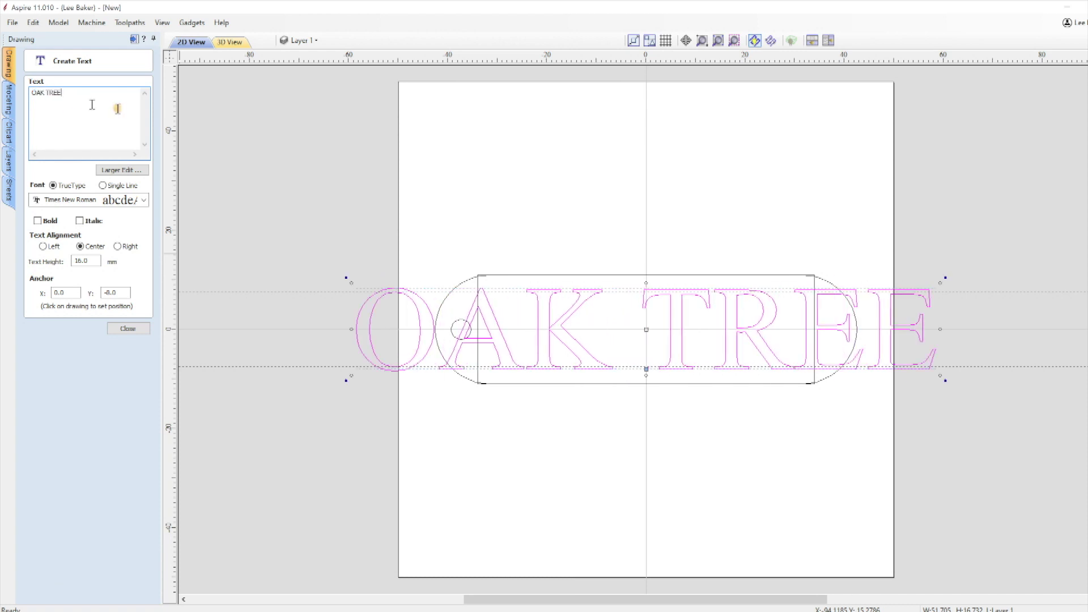
left_click(124, 329)
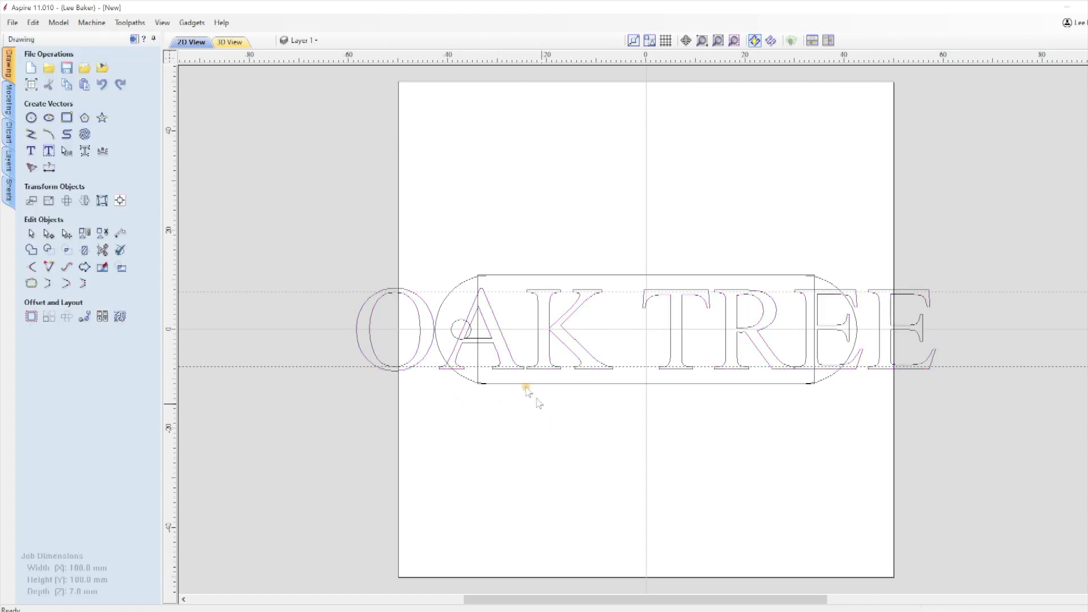
Resize the OAK TREE text to the rectangle's 68 mm width and reduce its height to about 16 mm.
left_click(370, 338)
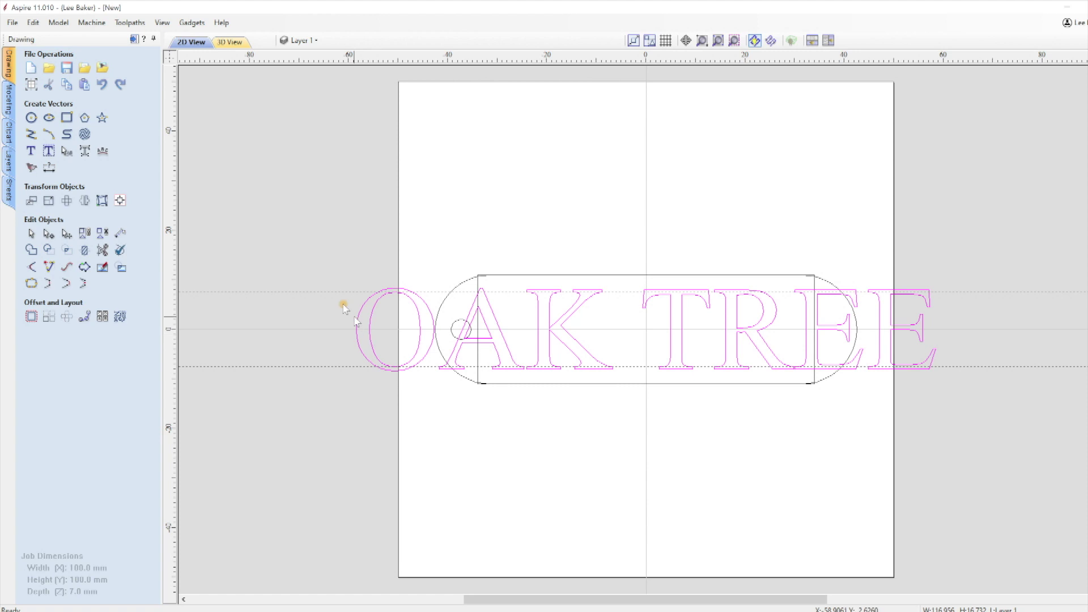
left_click(49, 201)
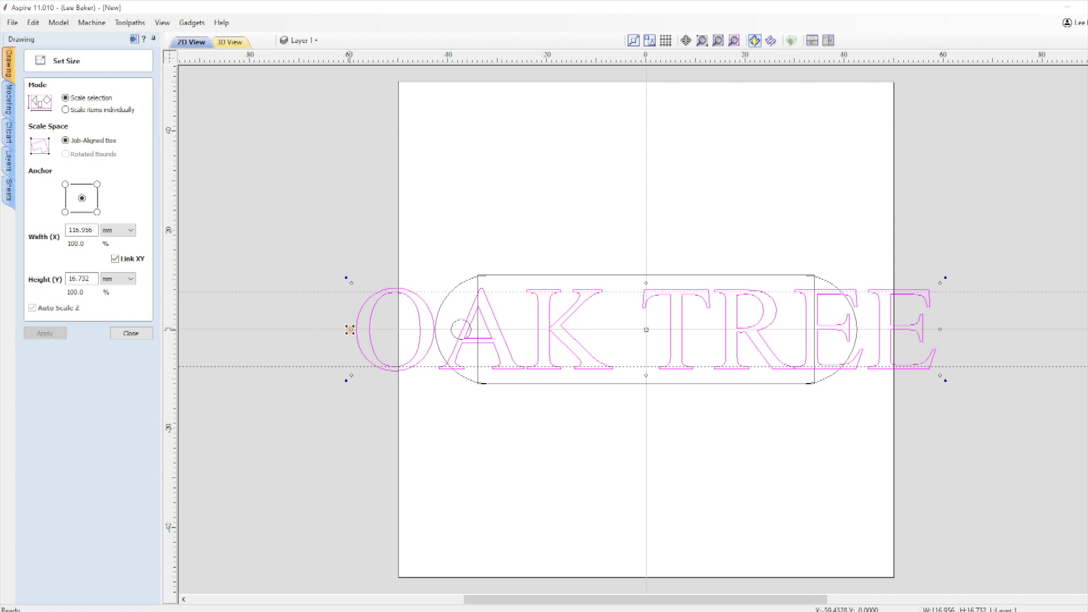
left_click(349, 330)
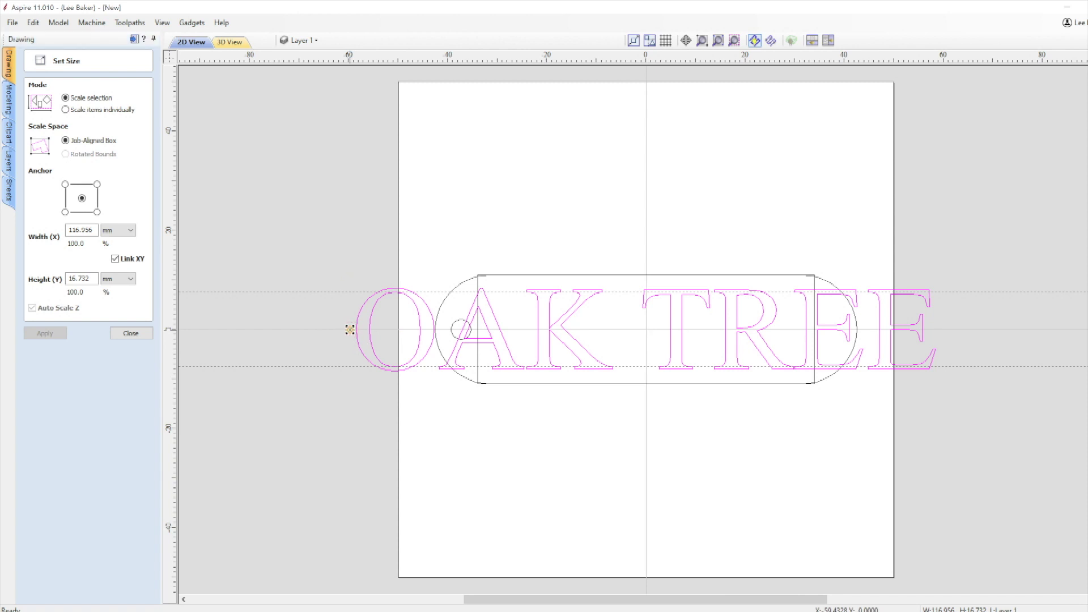
left_click_drag(350, 329, 479, 323)
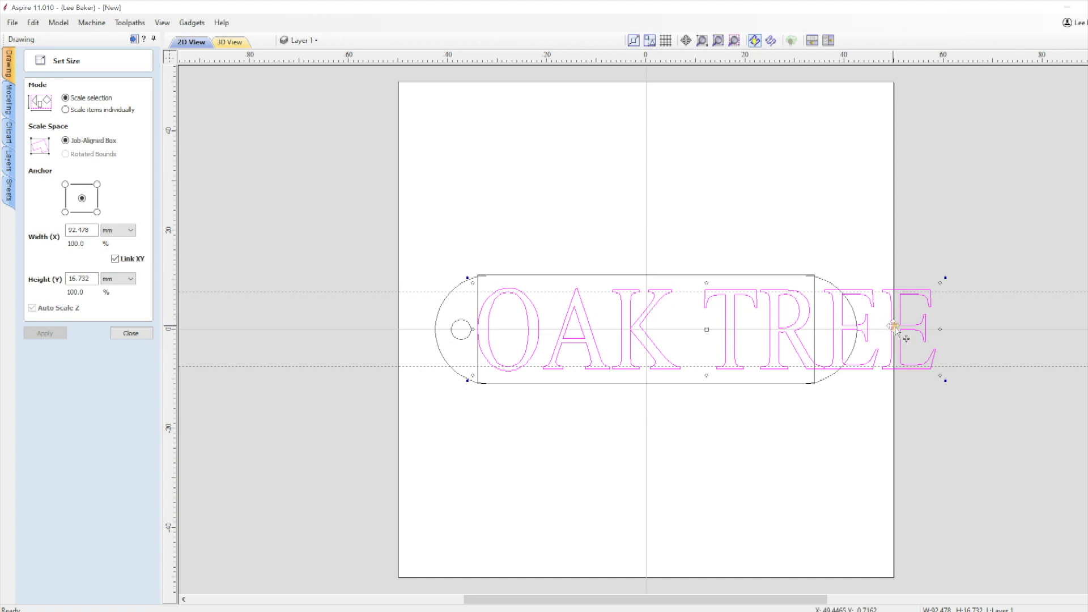
left_click_drag(939, 329, 819, 331)
left_click_drag(646, 283, 645, 285)
left_click_drag(638, 367, 647, 373)
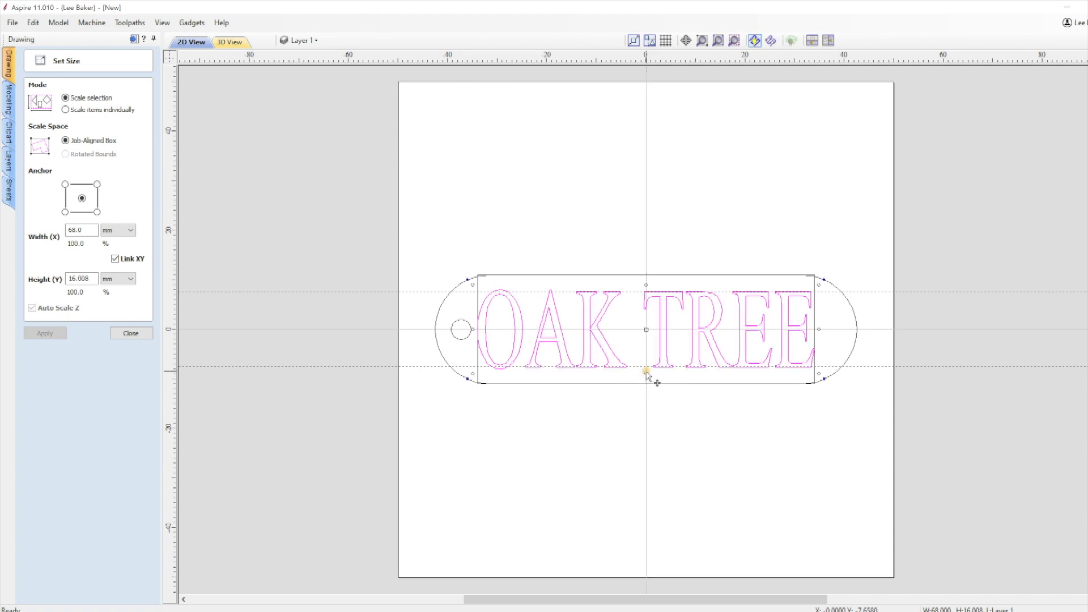
left_click(626, 403)
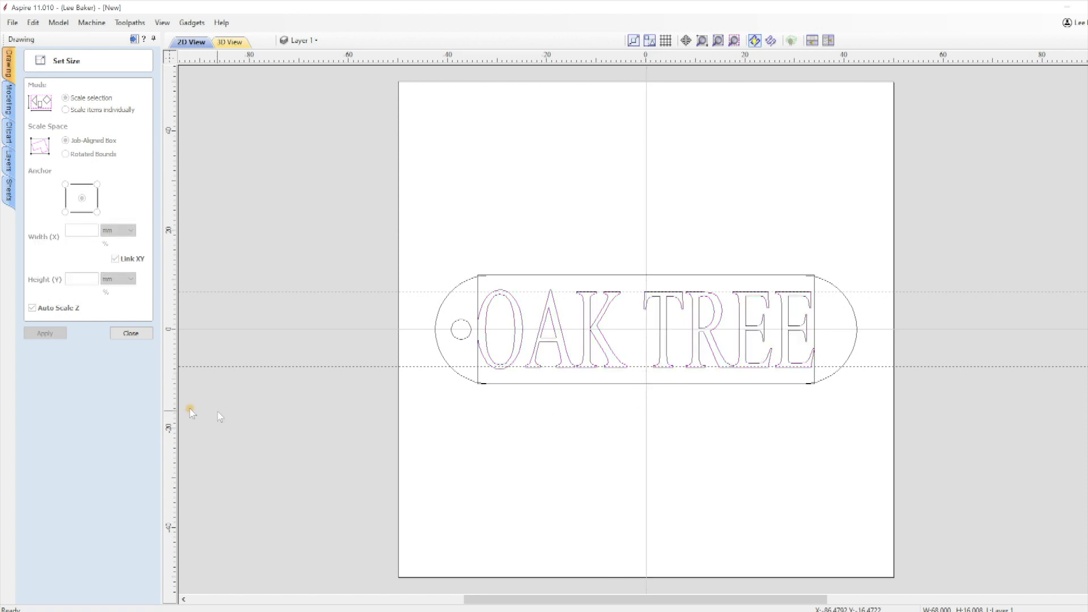
left_click(131, 333)
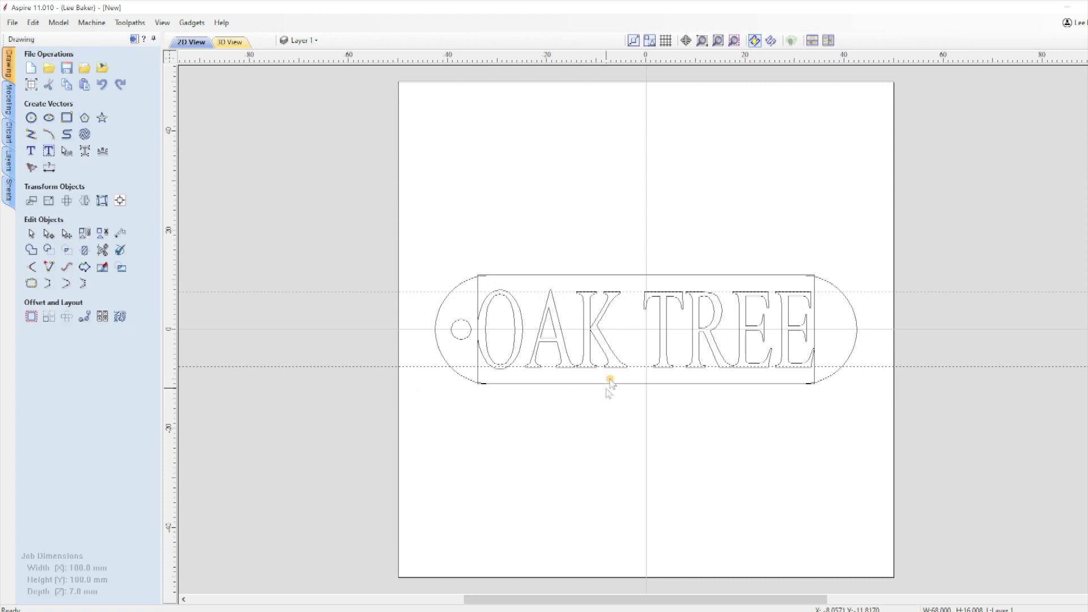
Convert the OAK TREE text to curves so its letters become separate vectors.
scroll(618, 359, "up", 1)
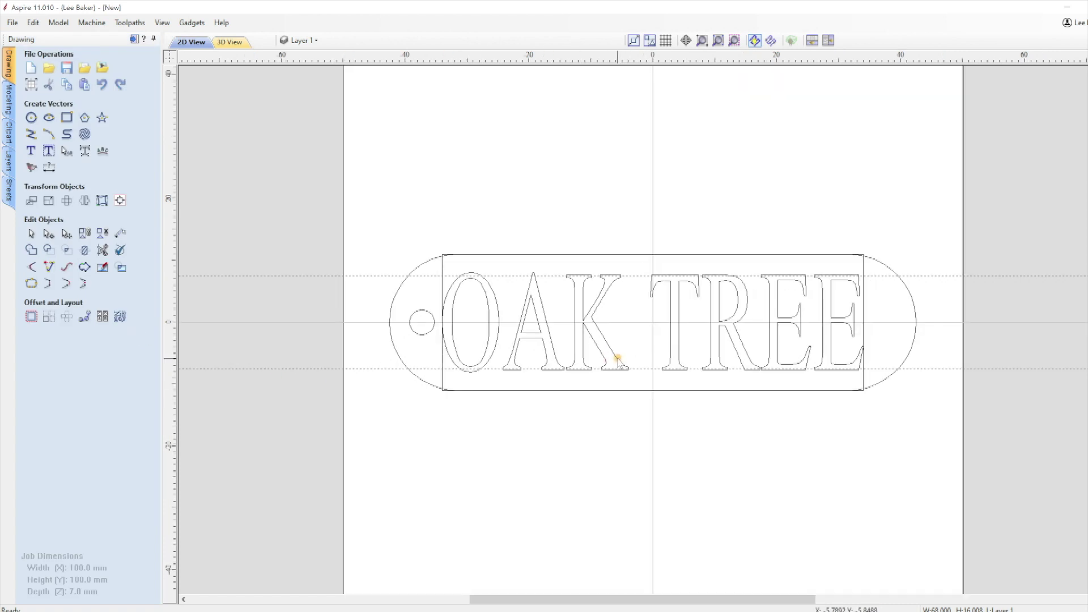
scroll(617, 358, "up", 1)
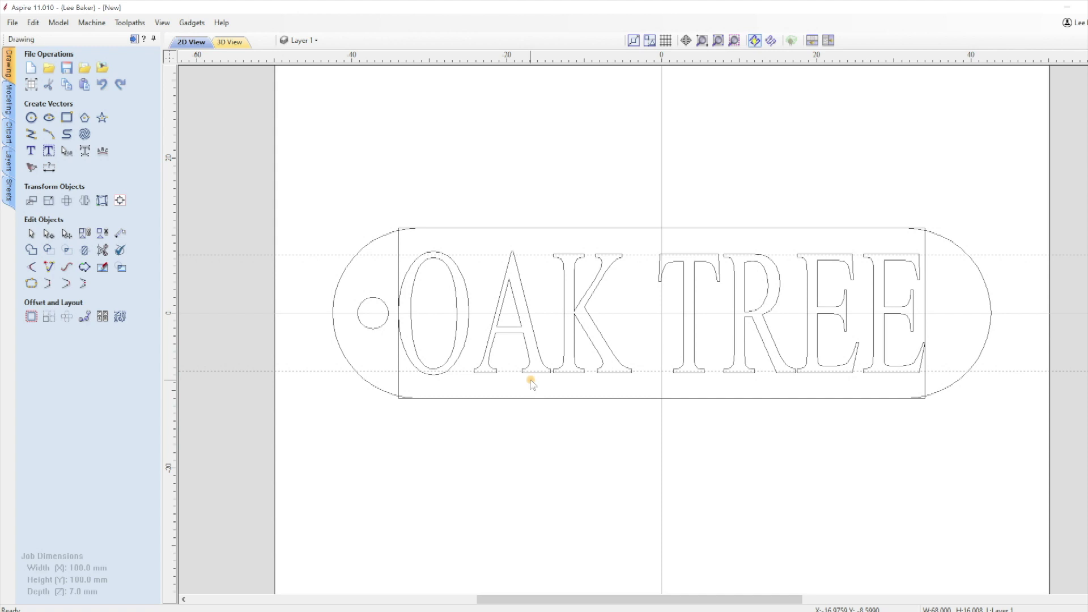
right_click(535, 347)
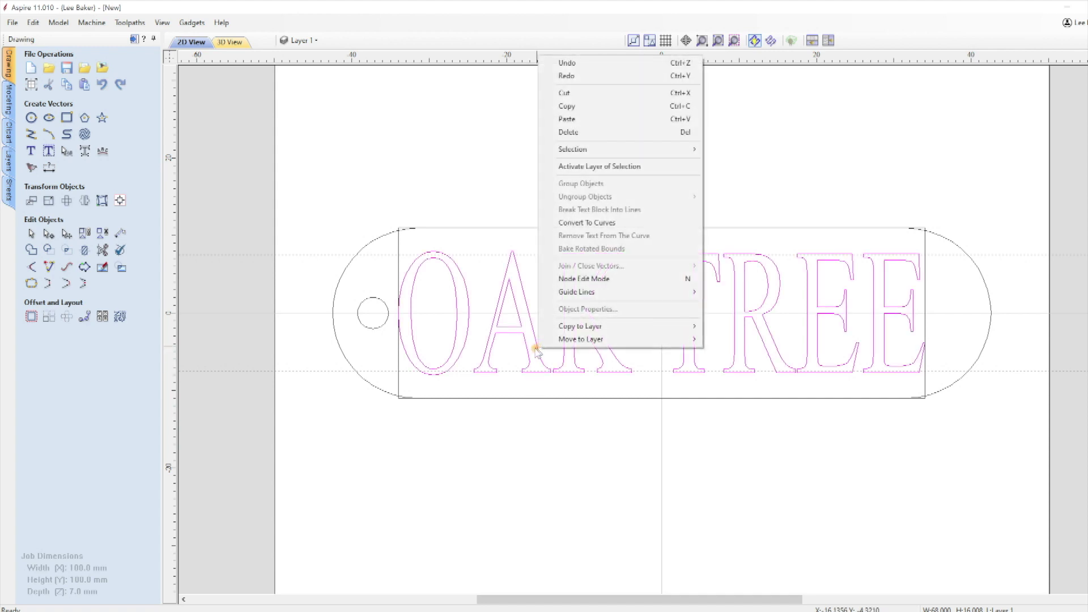
left_click(572, 224)
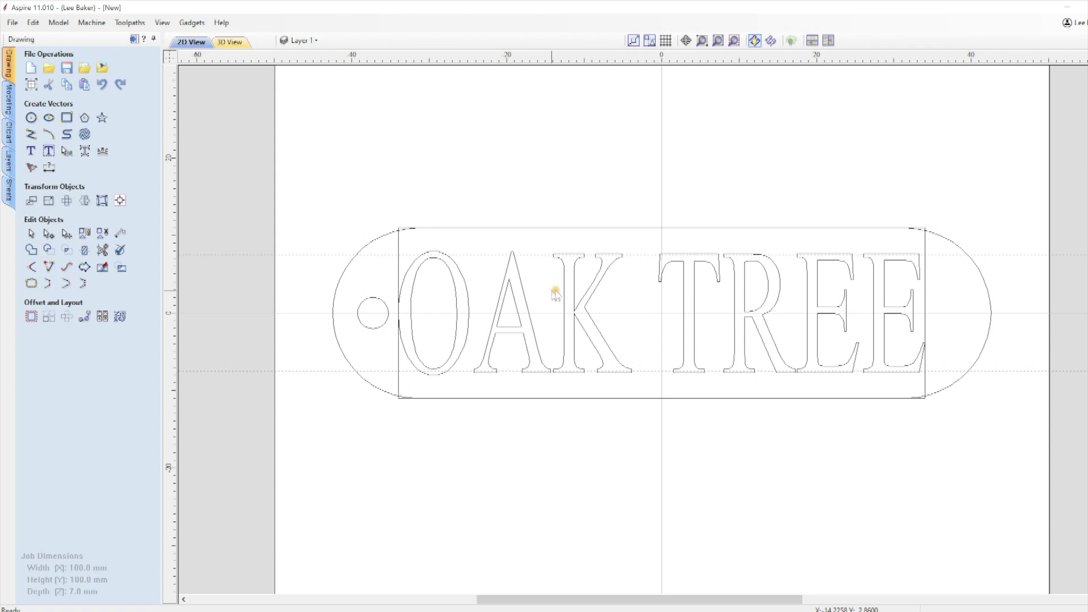
Scale the letter K vertically so its top and bottom edges meet the upper and lower guides.
left_click(562, 287)
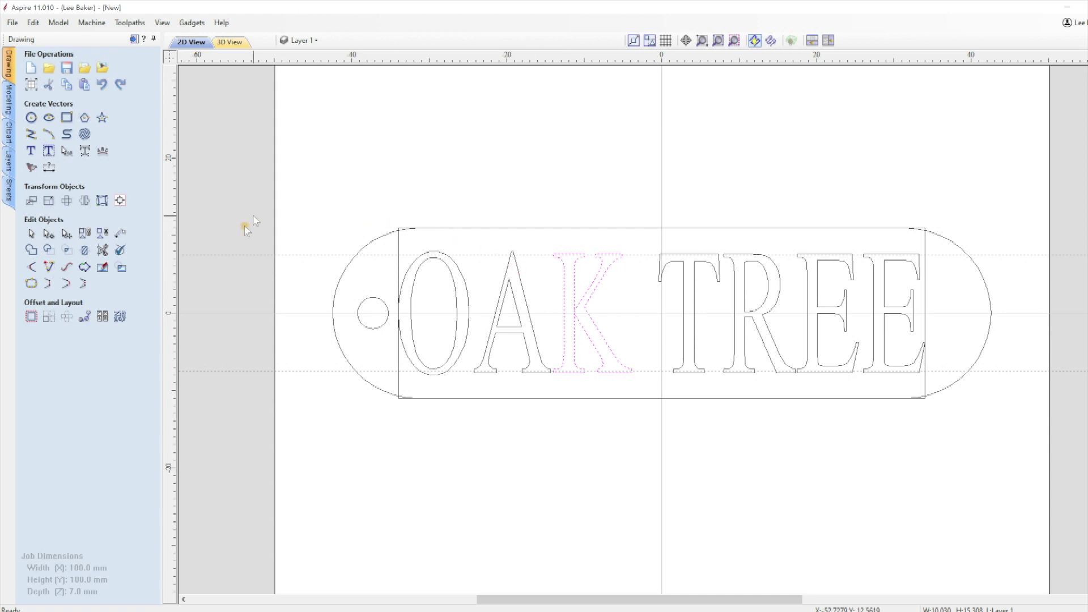
left_click(49, 200)
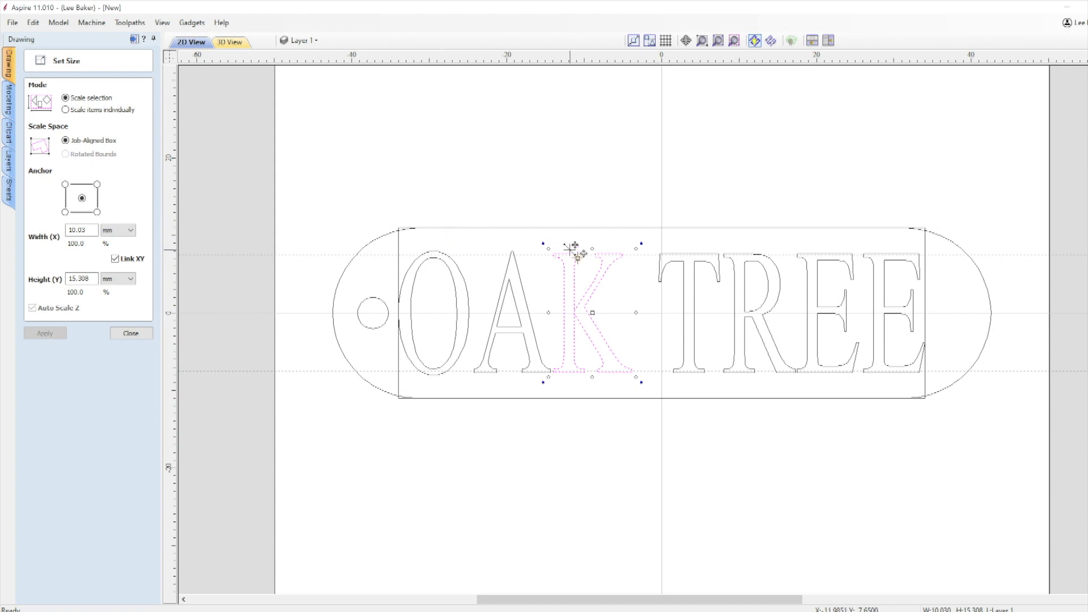
scroll(589, 255, "up", 4)
left_click(606, 236)
left_click_drag(605, 236, 605, 241)
scroll(657, 453, "down", 2)
scroll(631, 526, "up", 2)
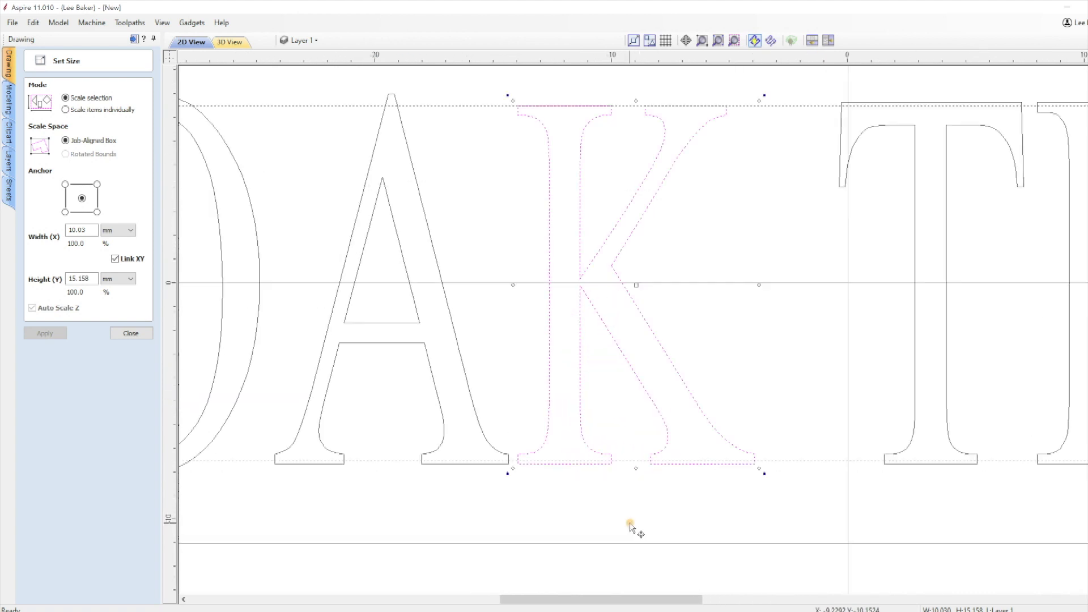
left_click_drag(631, 474, 628, 459)
Scale the letter A together with its inner triangle vertically to fit between the two guides.
left_click(474, 418)
left_click(478, 420)
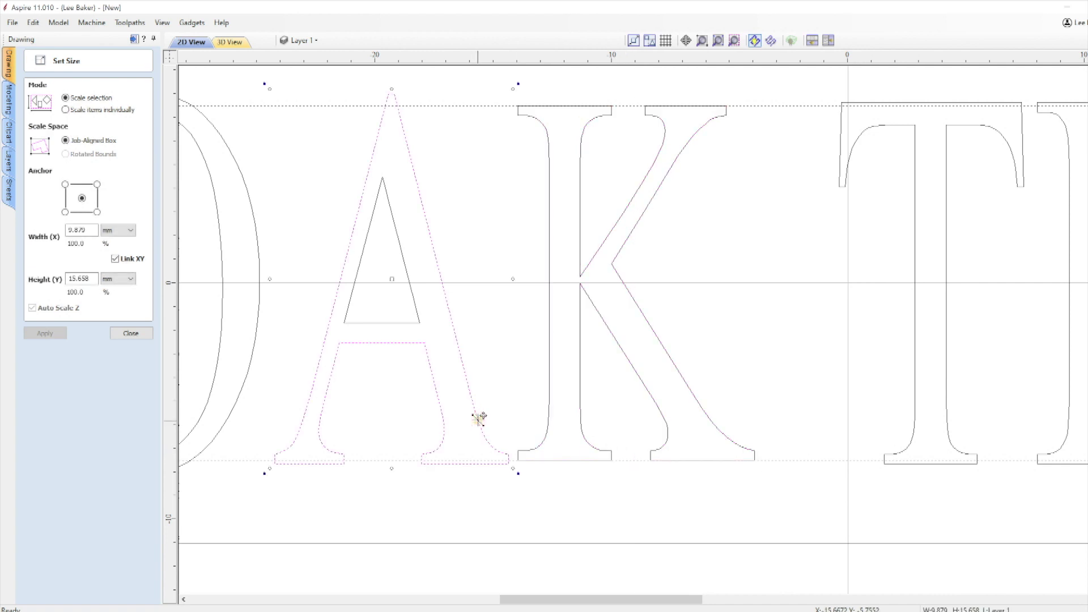
left_click(420, 323, "shift")
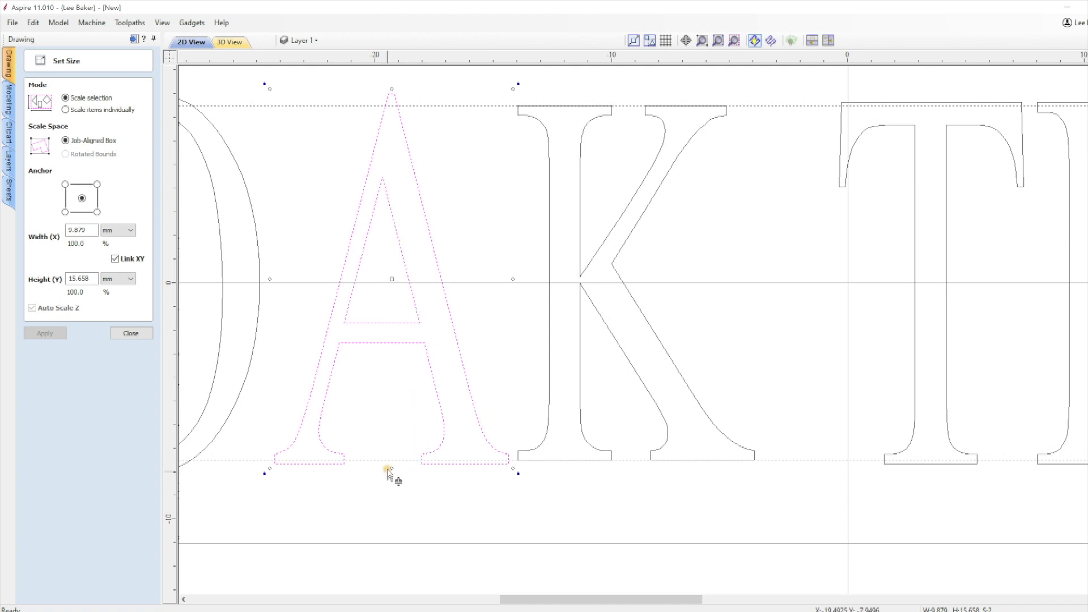
left_click_drag(390, 467, 391, 465)
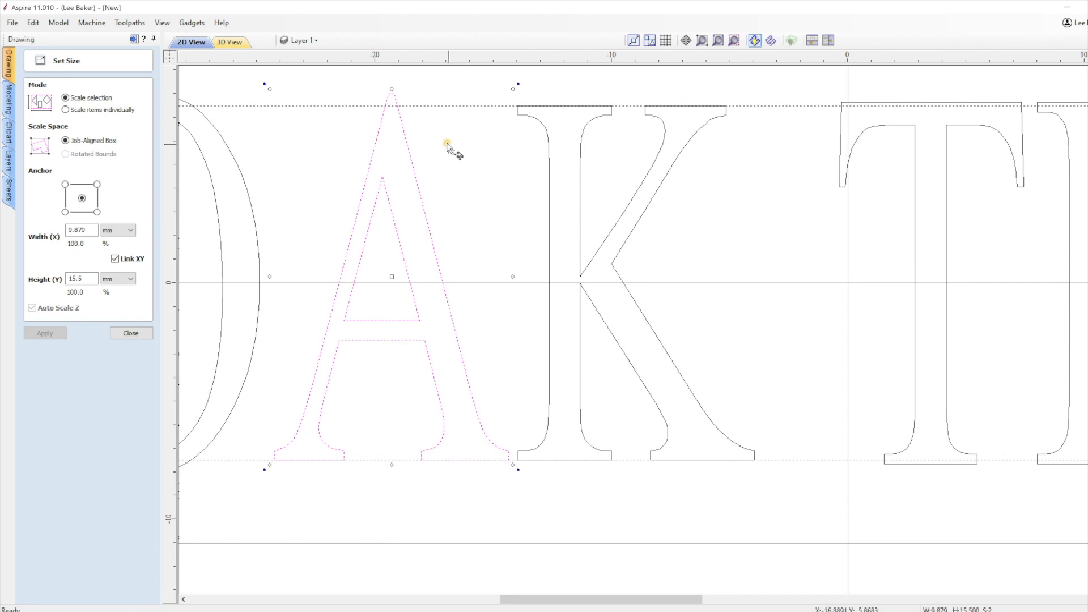
scroll(391, 97, "down", 3)
left_click(413, 142)
Scale the letters O and T vertically to 15 mm so they fit between the guides.
scroll(522, 175, "up", 3)
scroll(493, 454, "up", 2)
left_click_drag(555, 599, 674, 598)
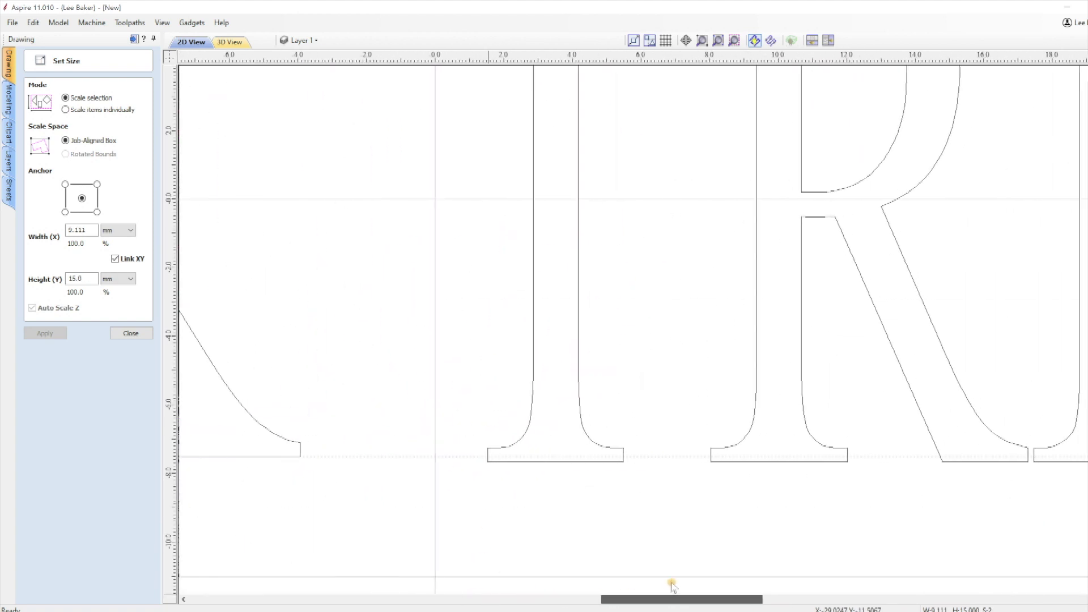
left_click(562, 445)
scroll(561, 213, "down", 4)
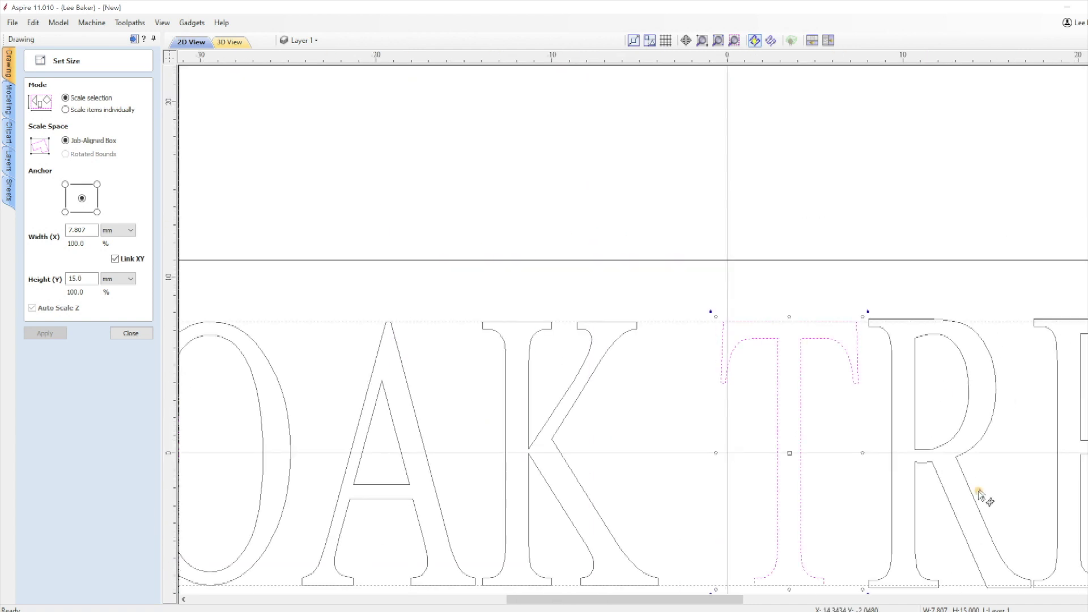
Scale the R and both E letters vertically to 15 mm so they fit between the guides.
left_click(983, 502)
scroll(924, 312, "up", 6)
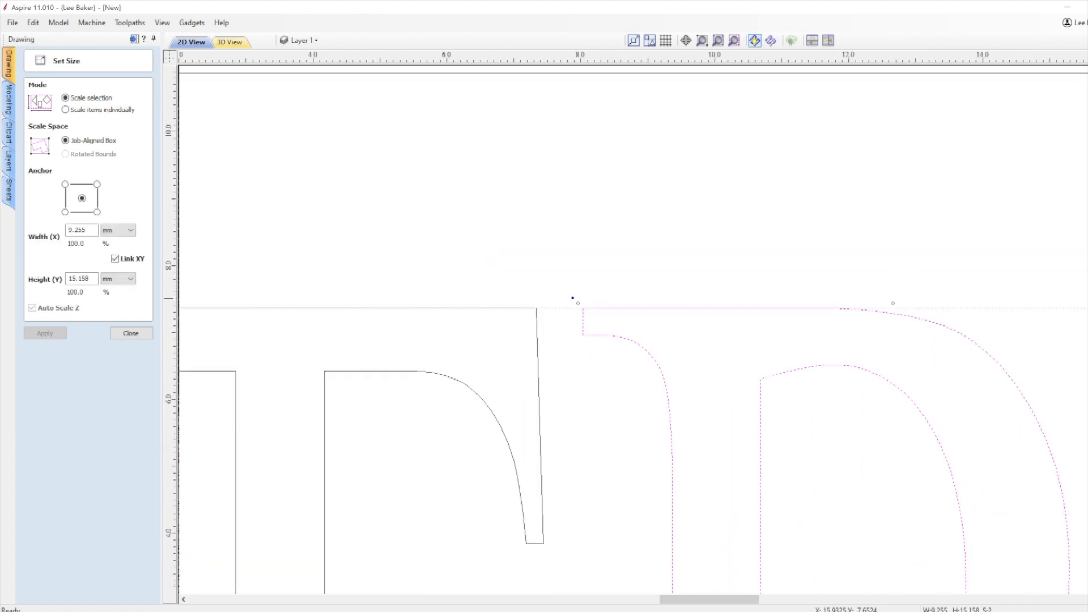
left_click(822, 456)
scroll(822, 448, "down", 3)
scroll(729, 293, "up", 3)
left_click(776, 347)
scroll(776, 348, "down", 2)
scroll(753, 536, "down", 6)
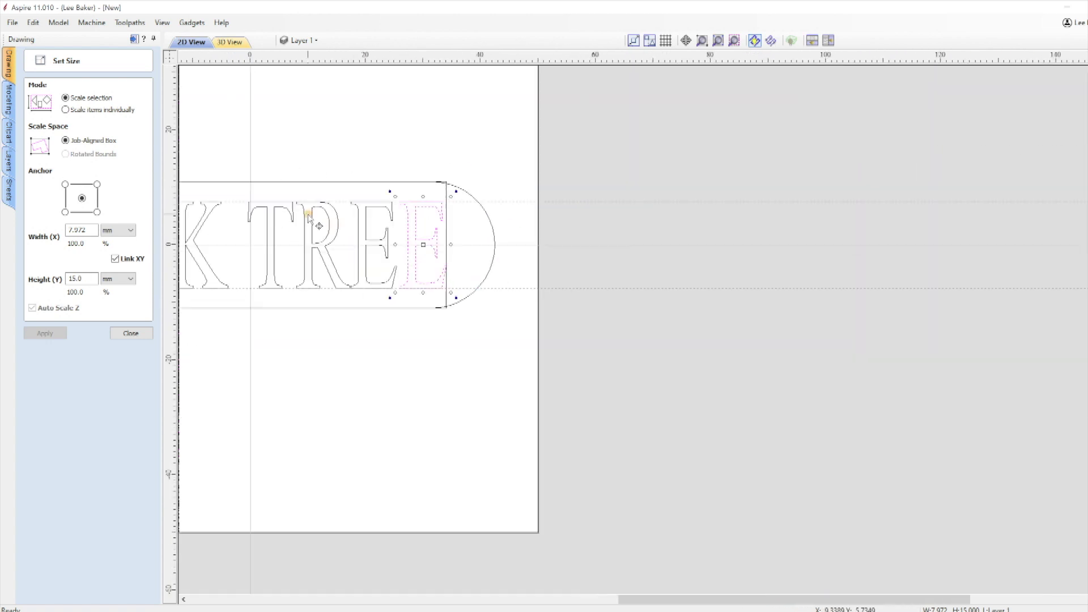
scroll(292, 214, "up", 3)
left_click(622, 194)
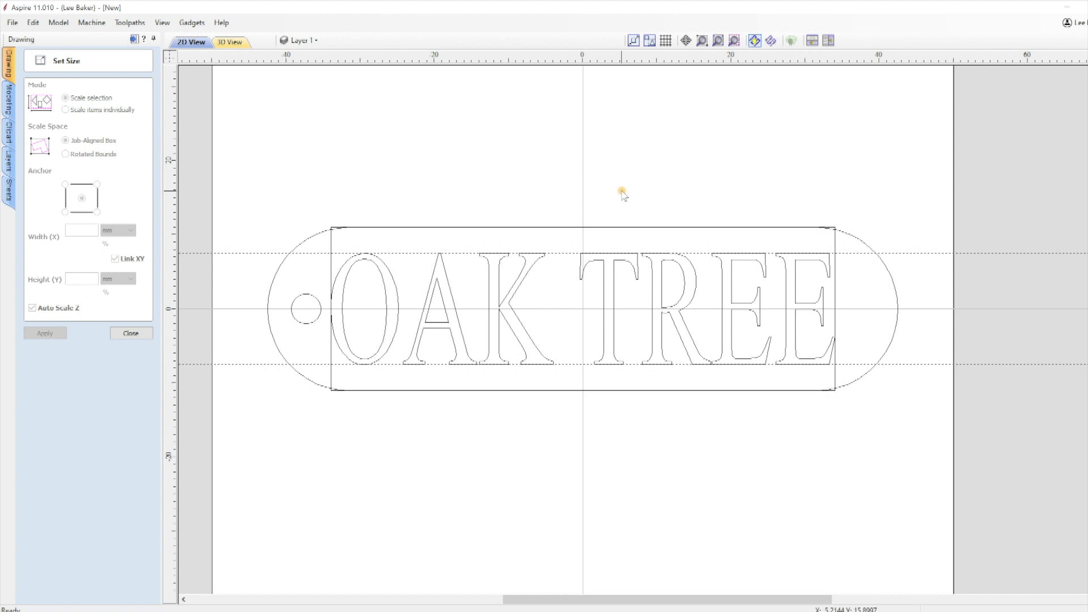
scroll(376, 184, "up", 1)
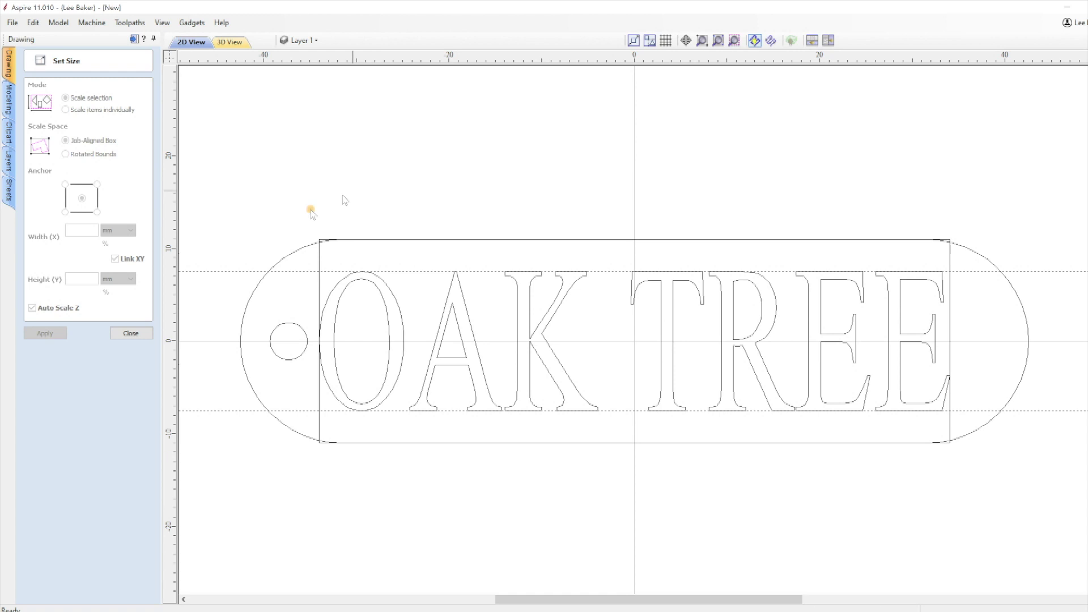
left_click(131, 333)
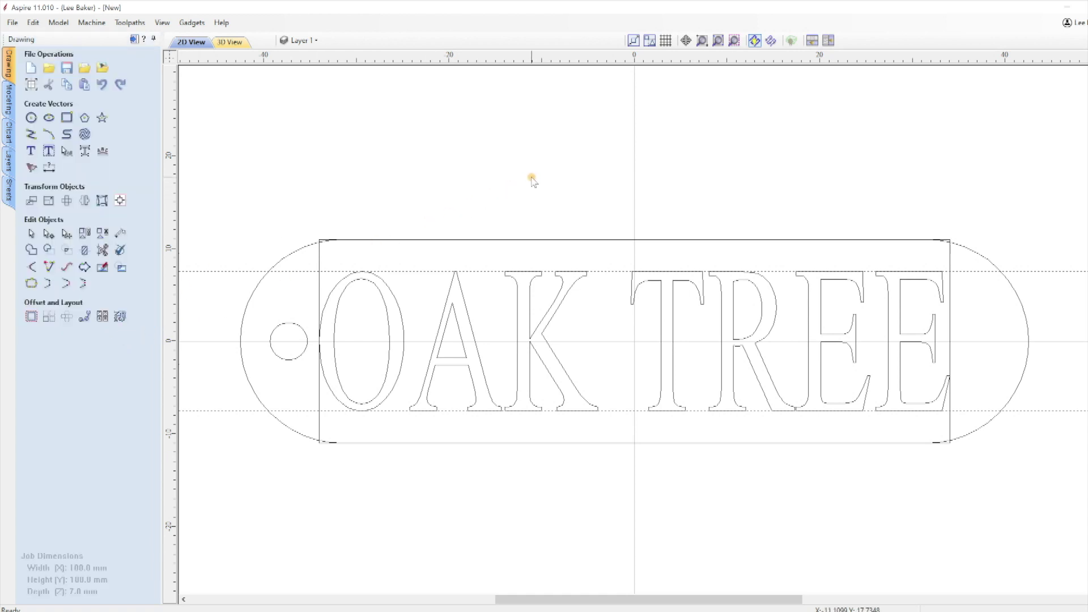
Nudge the letter A together with its inner triangle slightly left, closer to the O.
scroll(532, 180, "up", 1)
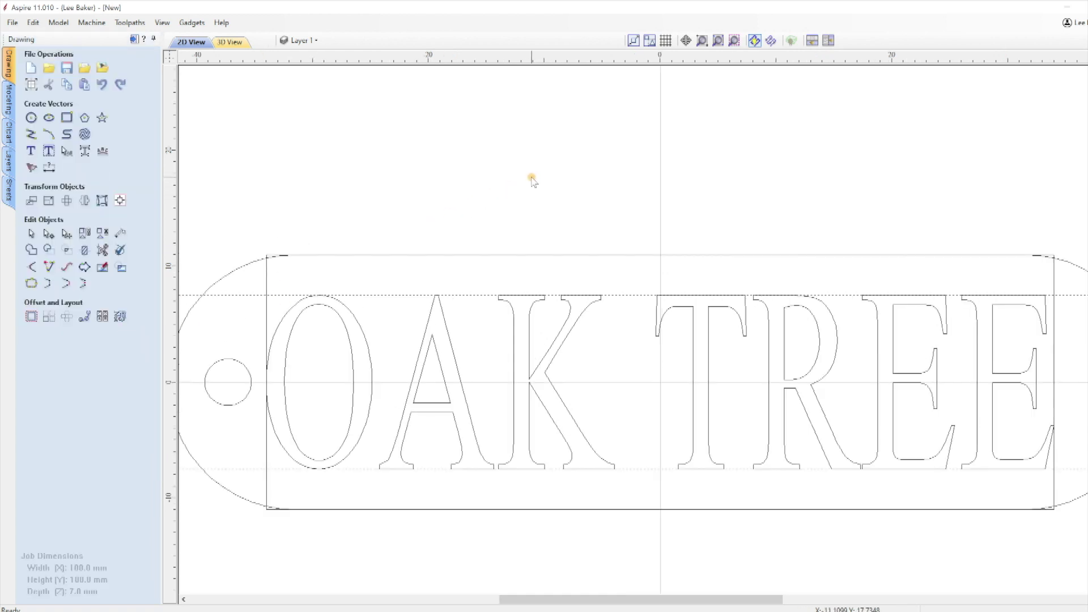
left_click(459, 431)
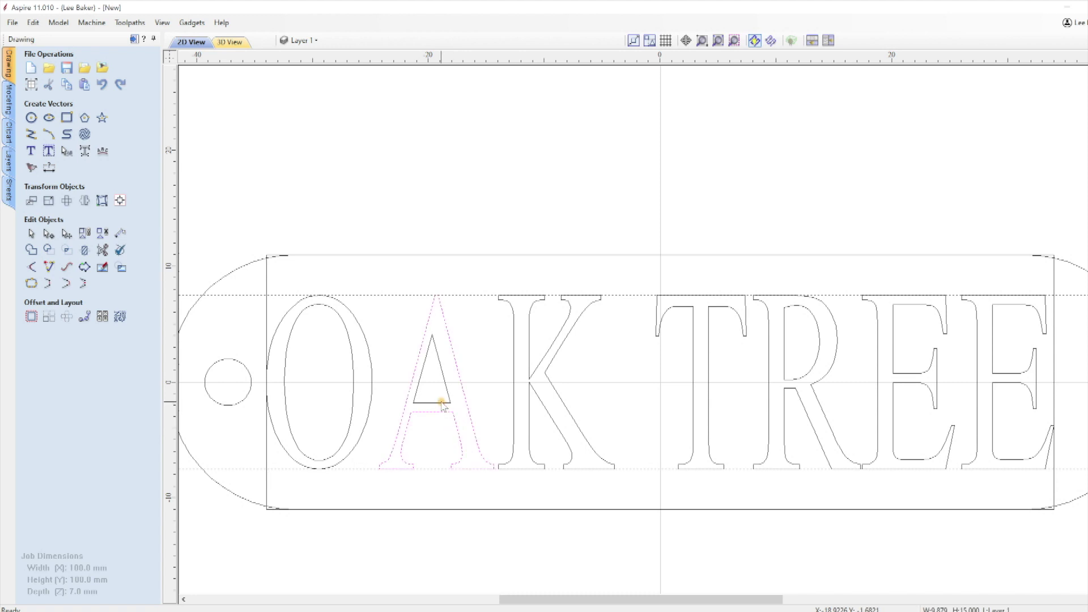
left_click(441, 401, "shift")
key("Left")
key("Left")
key("Left")
key("Left")
key("Left")
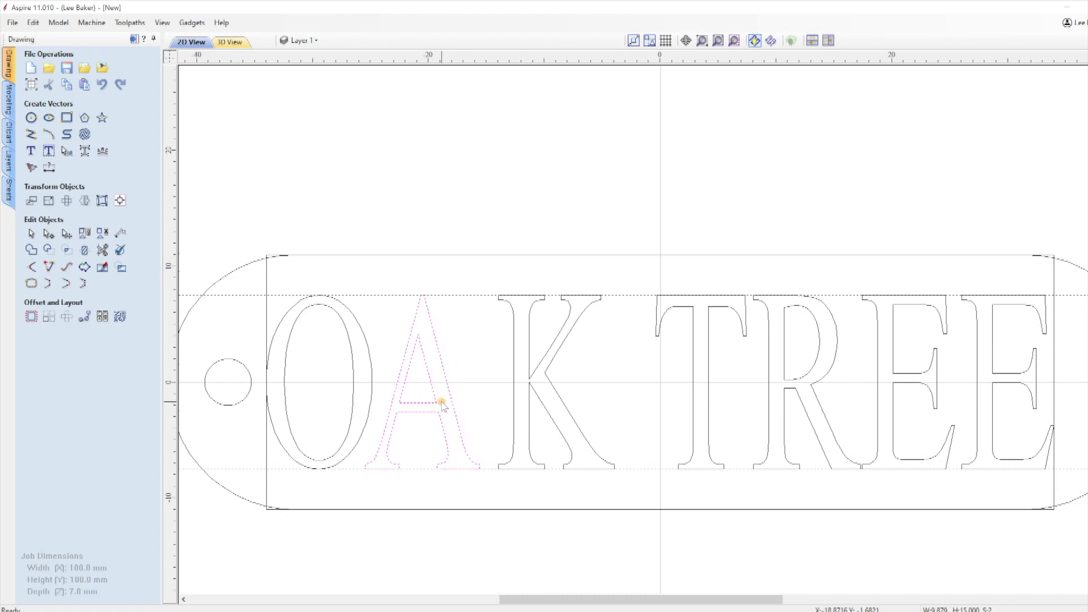
Nudge the letters K, T and R slightly left to even out the letter spacing.
left_click(513, 439)
key("Left")
left_click(707, 407)
key("Left")
key("Left")
key("Left")
left_click(792, 383)
key("Left")
key("Left")
key("Left")
left_click(697, 401)
key("Left")
key("Left")
left_click(707, 493)
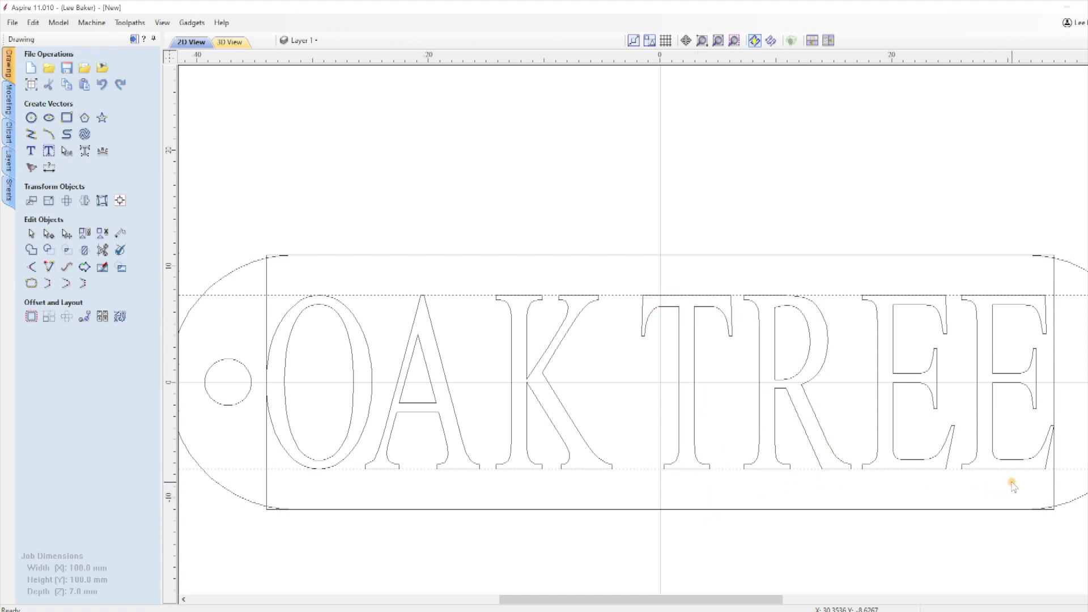
Group all the OAK TREE letter vectors into a single object.
left_click_drag(1012, 482, 278, 272)
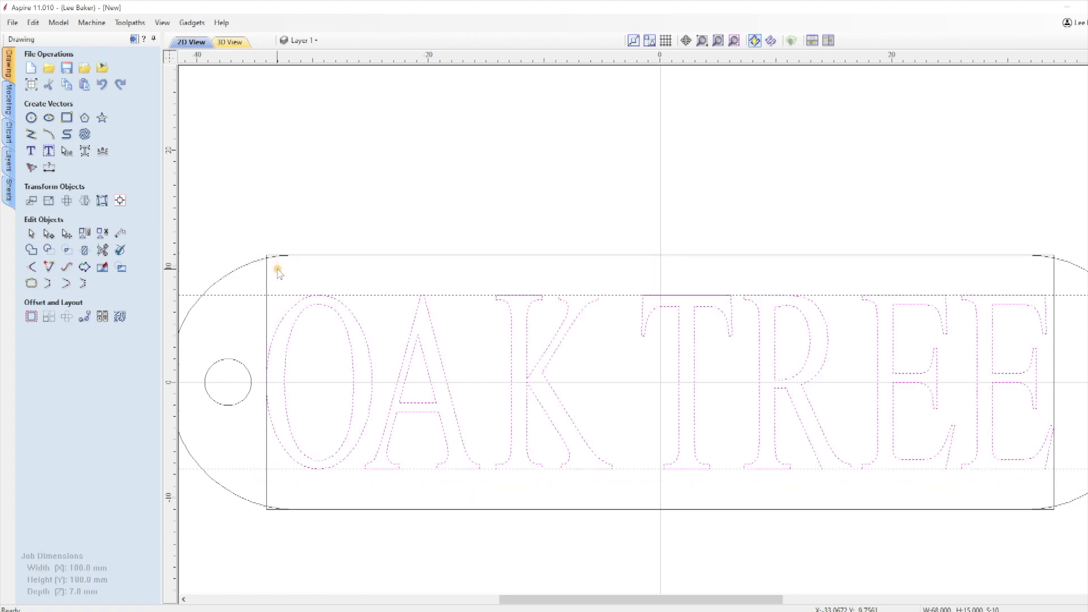
right_click(307, 306)
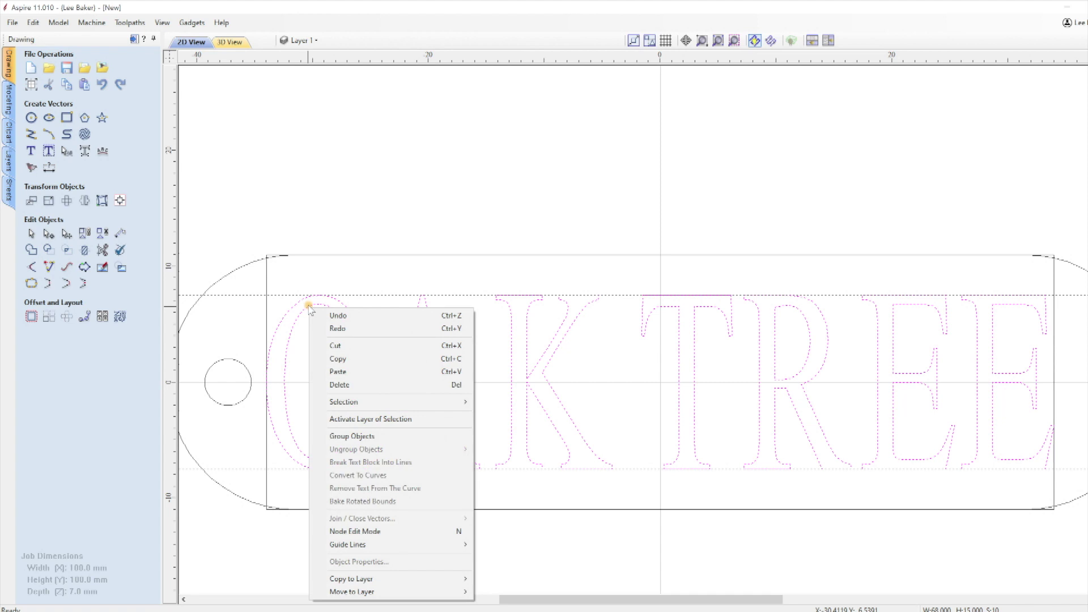
left_click(355, 435)
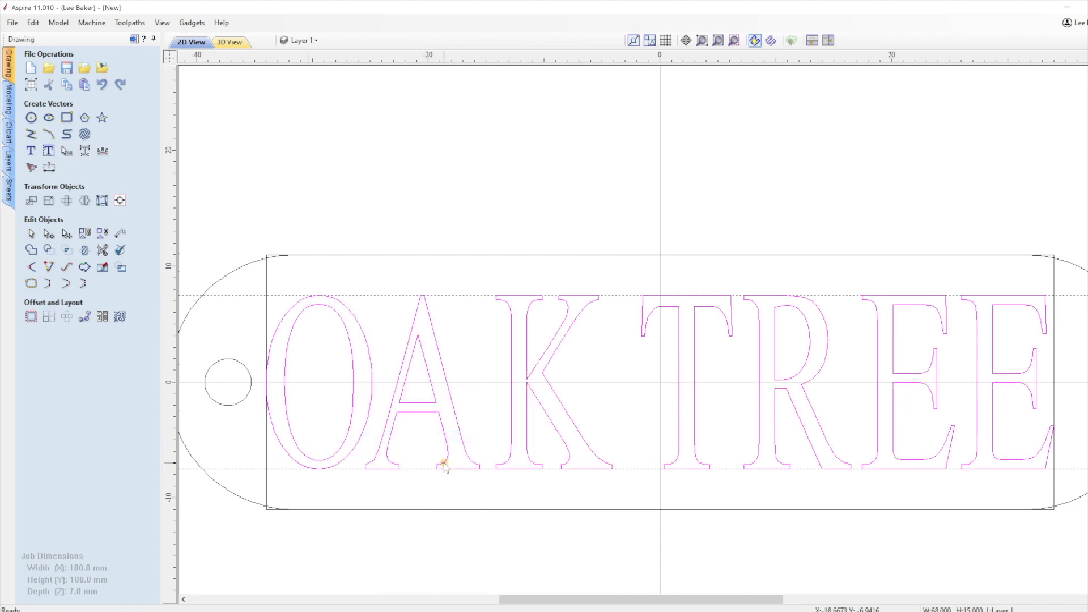
Align the grouped letters to the centre of the 68 mm rectangle, both horizontally and vertically.
left_click(267, 485, "shift")
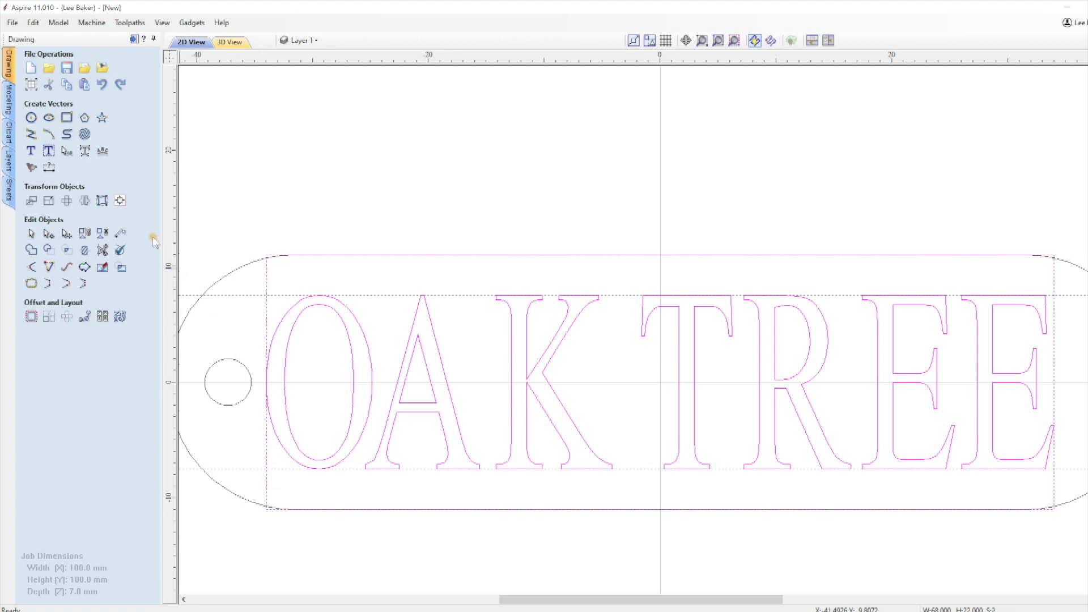
left_click(120, 201)
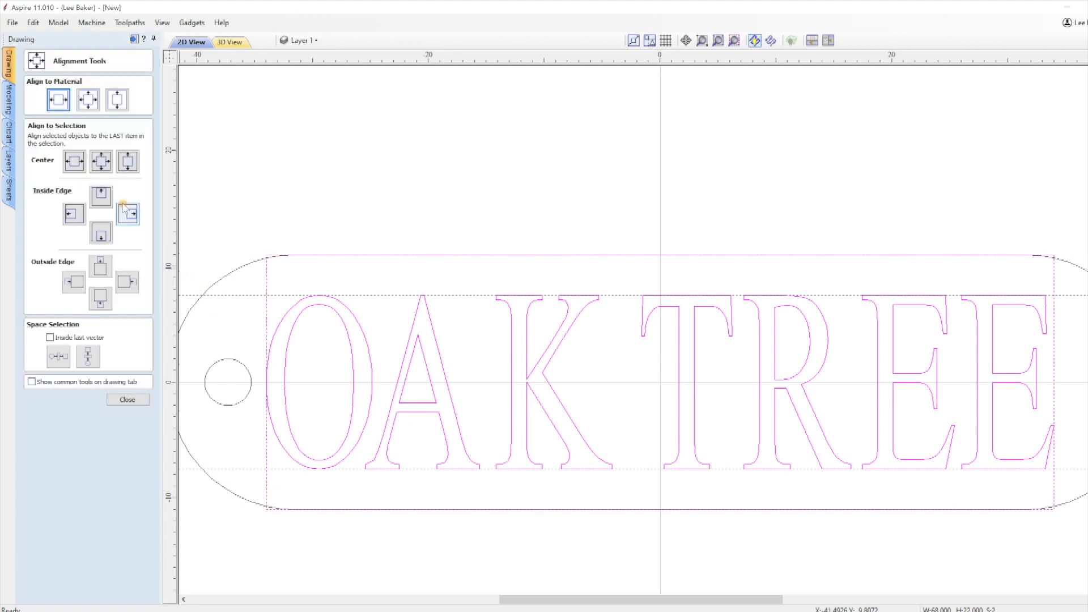
left_click(101, 162)
left_click(470, 332)
scroll(475, 345, "down", 2)
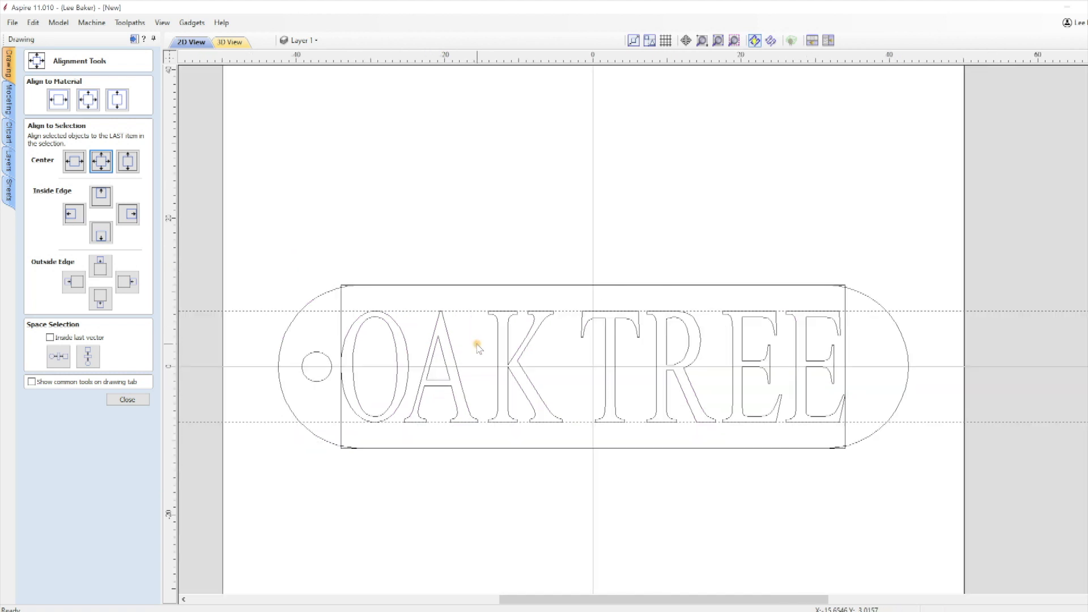
left_click(129, 401)
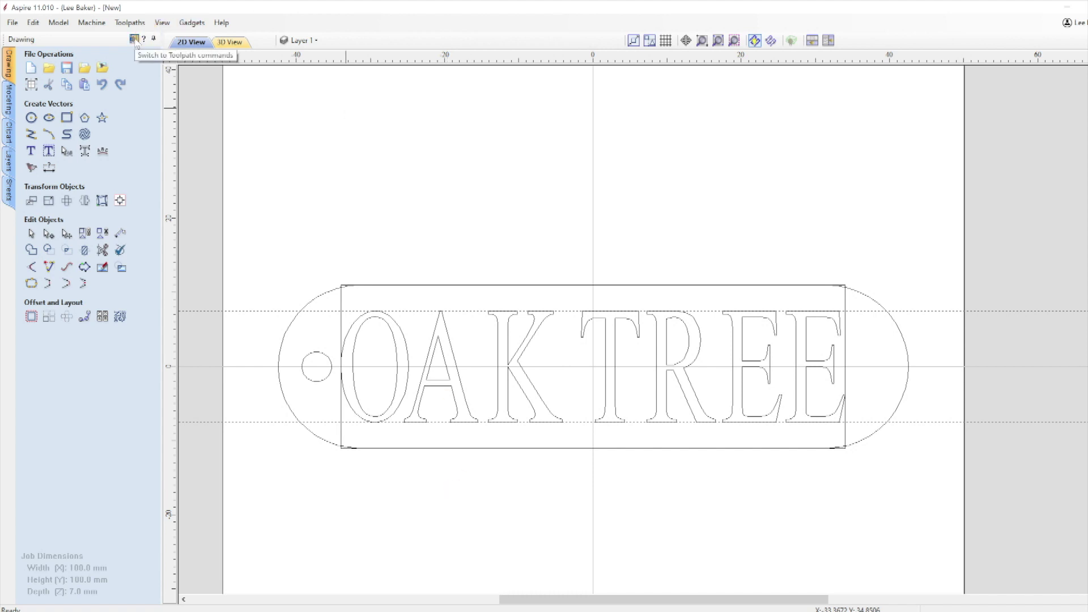
Calculate a V-carve toolpath for the OAK TREE letters with the 90-degree V-bit and preview it in 3D.
left_click(135, 39)
left_click(937, 137)
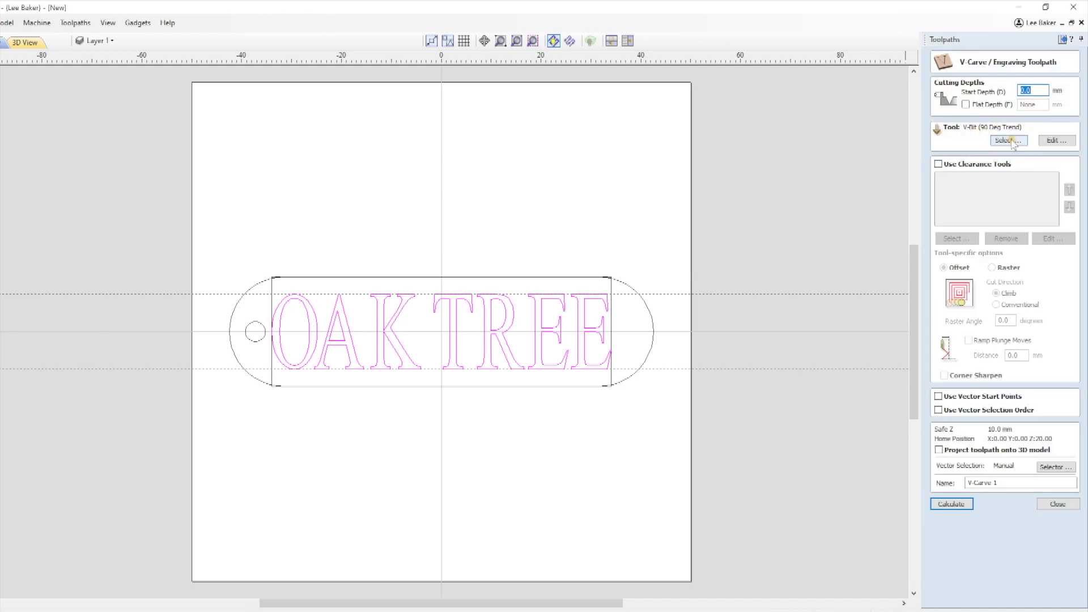
left_click(960, 504)
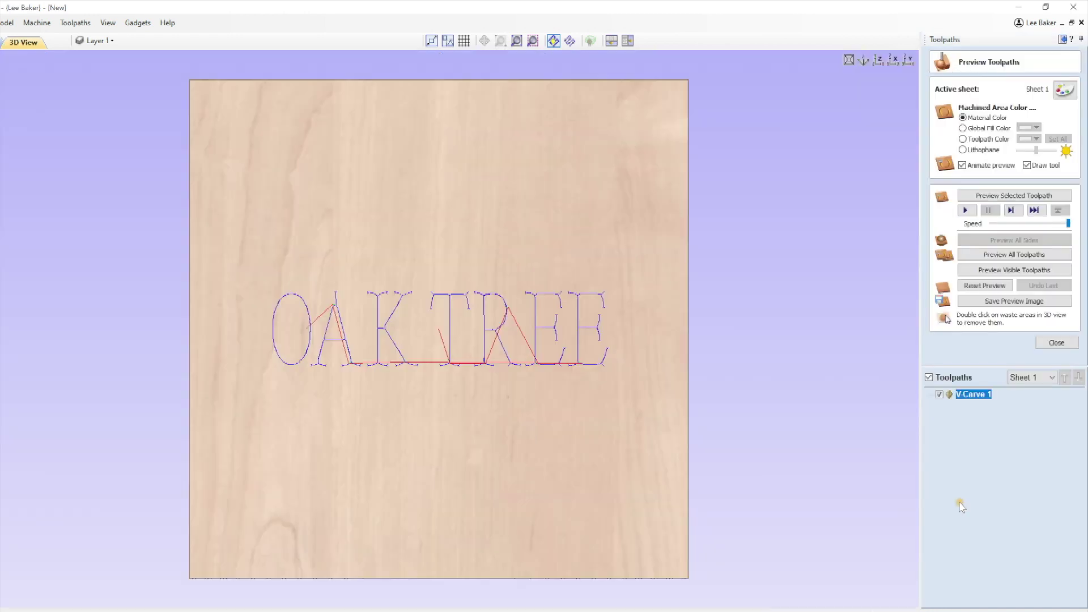
left_click(1013, 254)
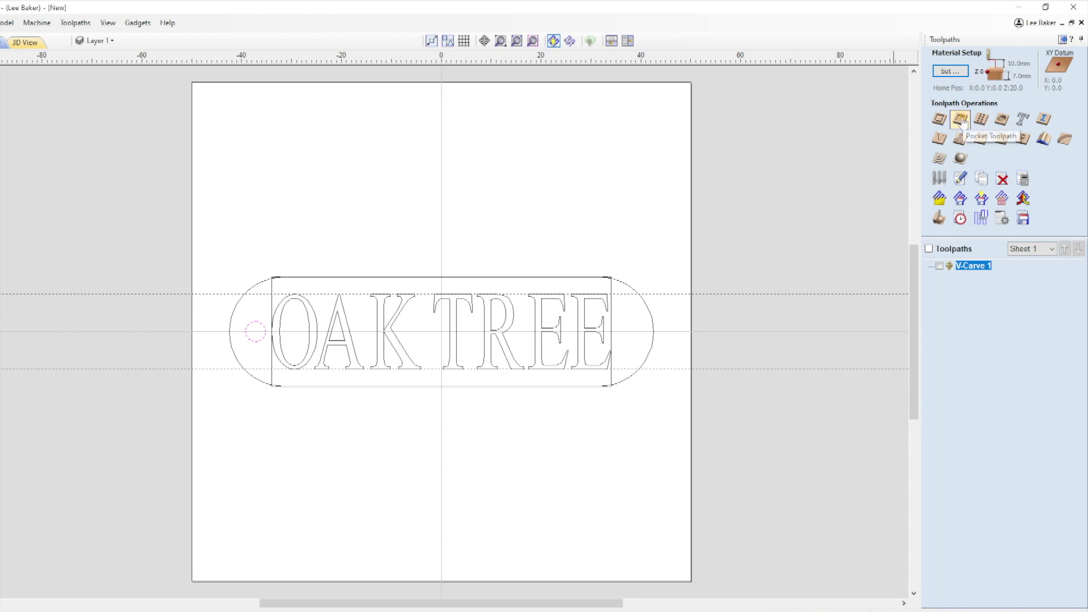
Calculate a 7 mm deep pocket toolpath for the ring hole with the 3.175 mm tool and preview the cut.
left_click(959, 119)
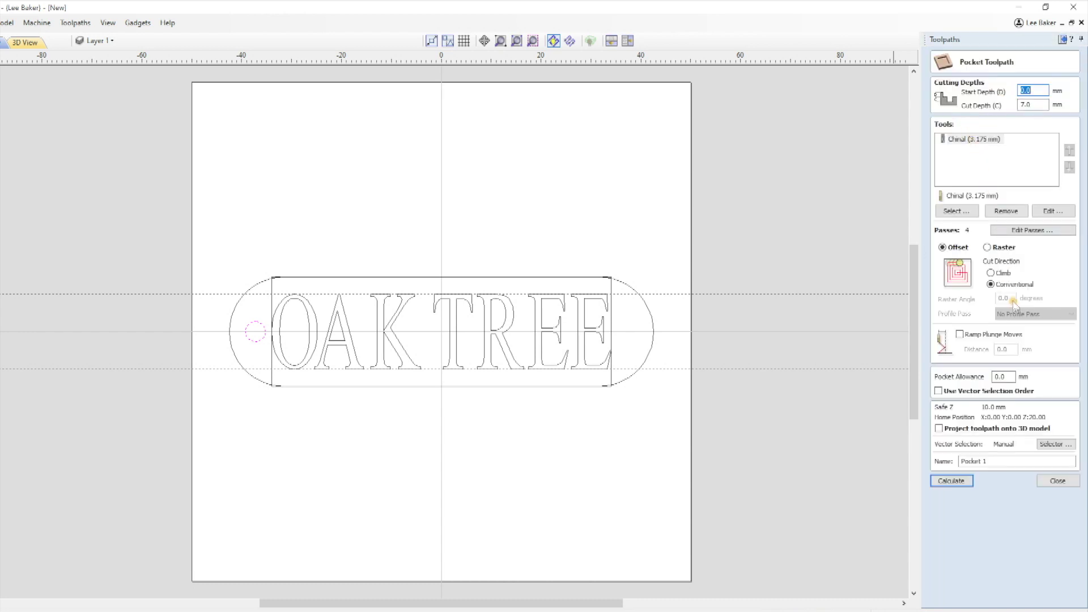
left_click(945, 480)
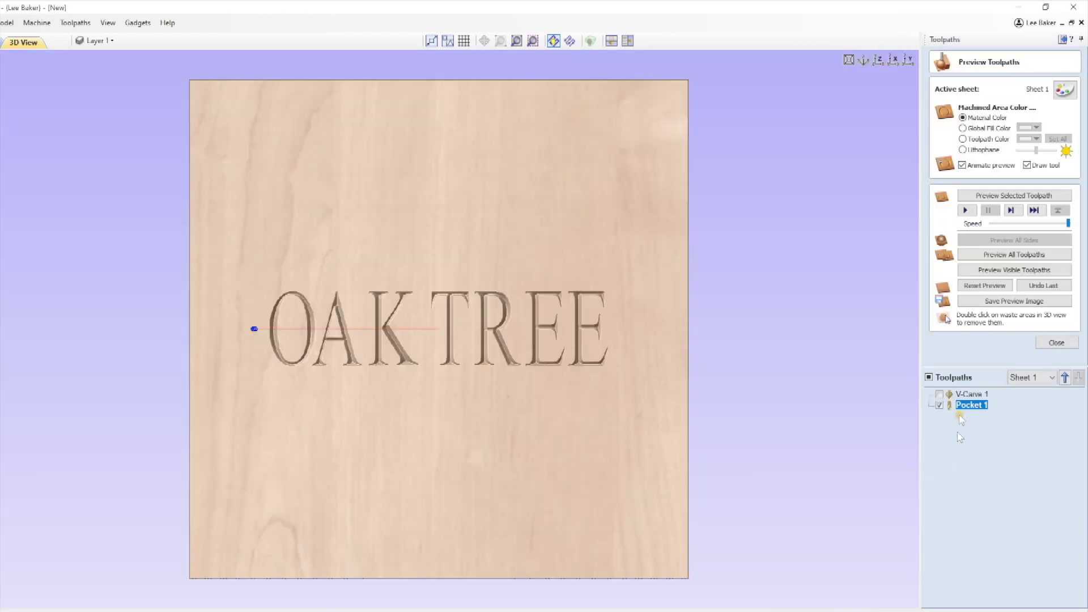
left_click(1002, 255)
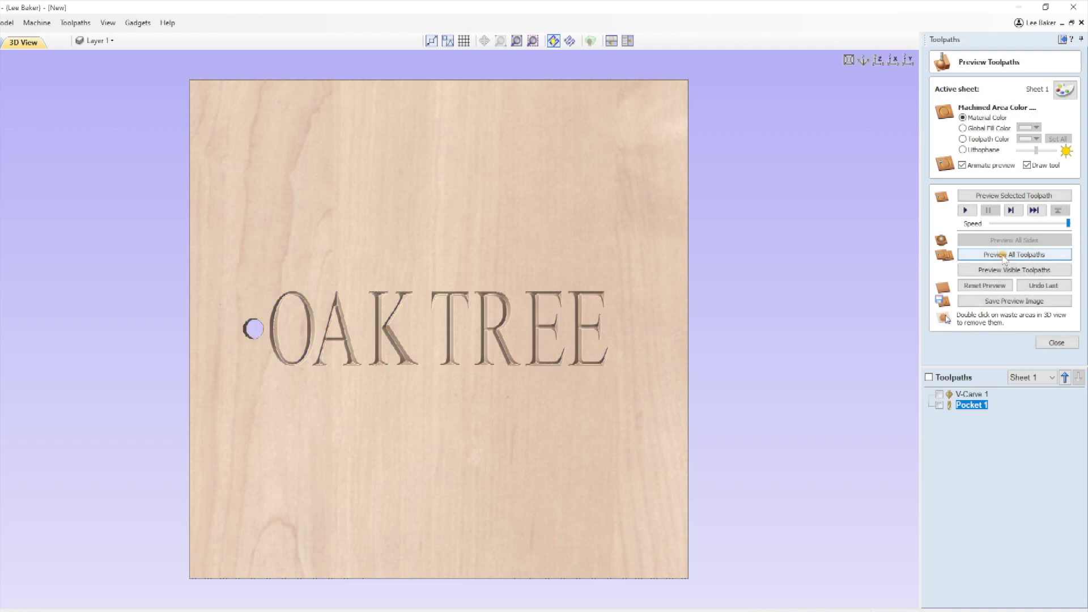
left_click(1056, 342)
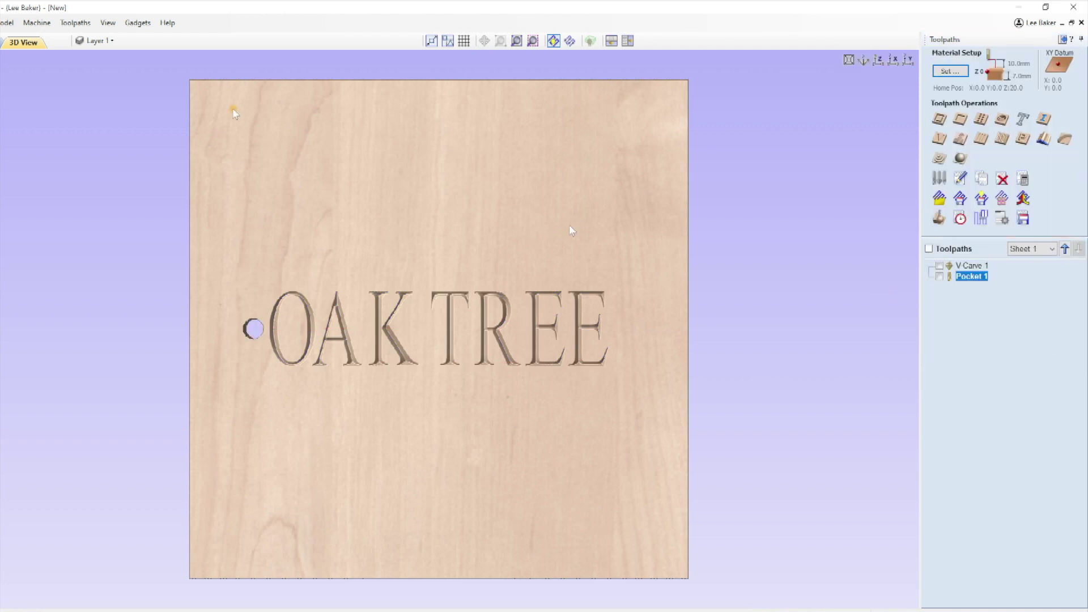
Set up an outside 2D profile toolpath on the keyring outline, enabling tabs and automatically adding four of them.
key("F2")
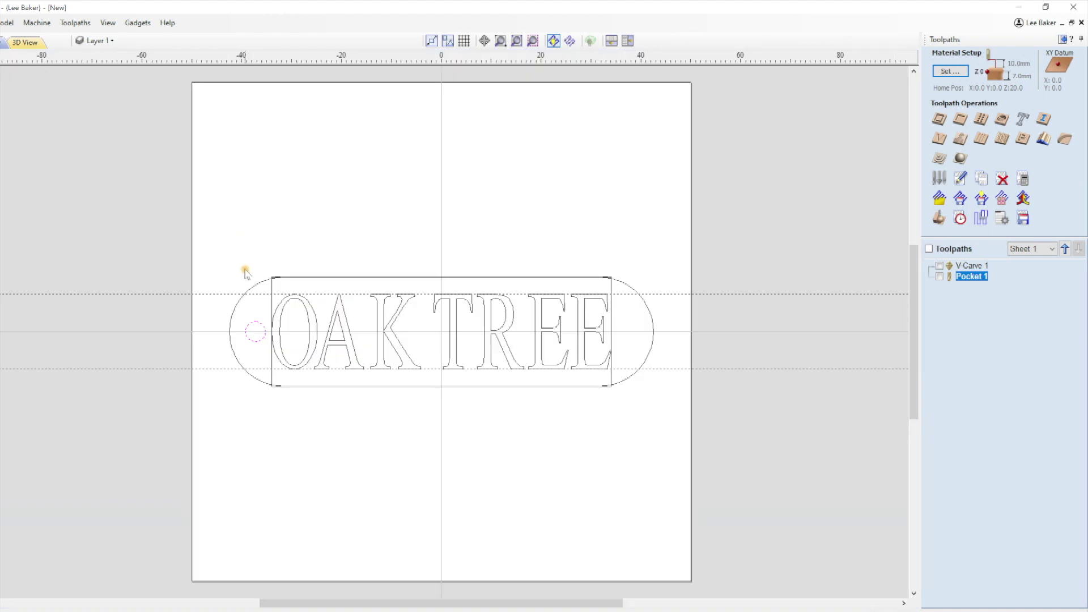
left_click(939, 119)
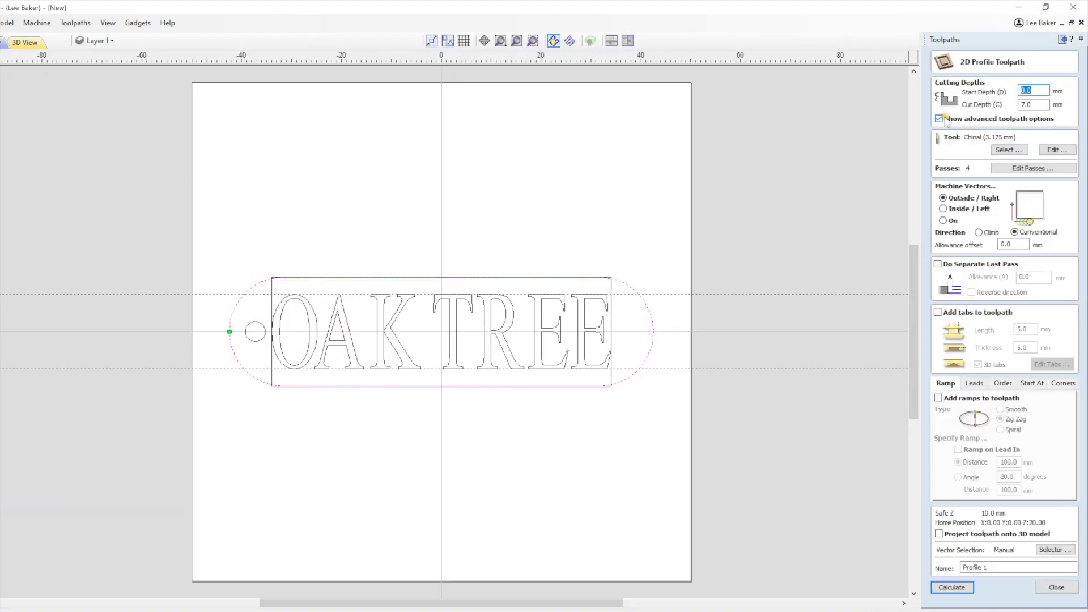
left_click(938, 313)
left_click(1051, 364)
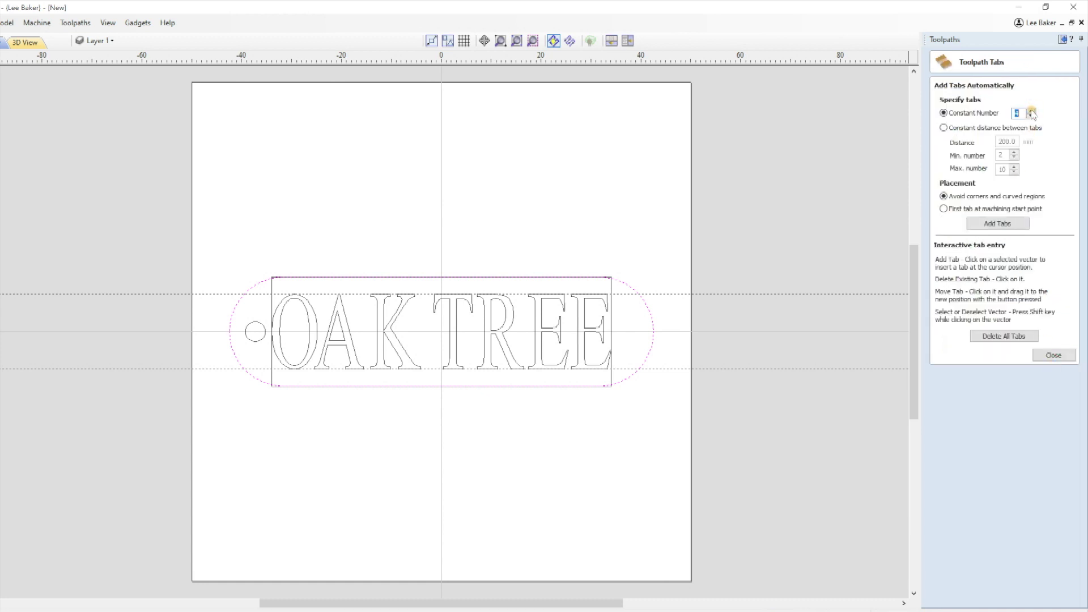
left_click(989, 225)
Reposition the tabs along the outline's straight edges so the upper and lower ones line up.
left_click_drag(300, 387, 341, 386)
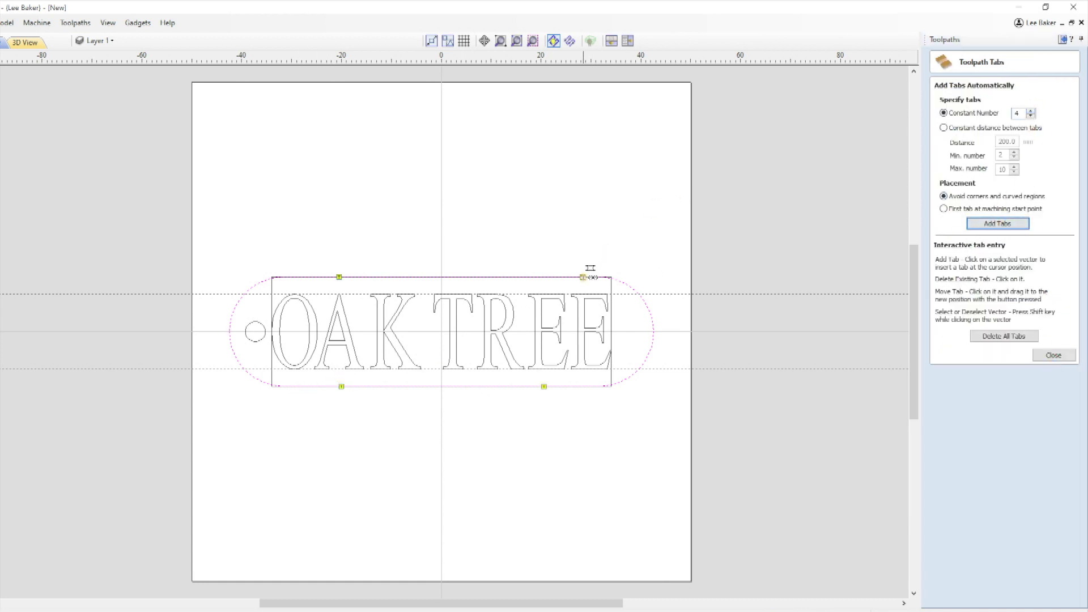
left_click(547, 277)
left_click(1053, 355)
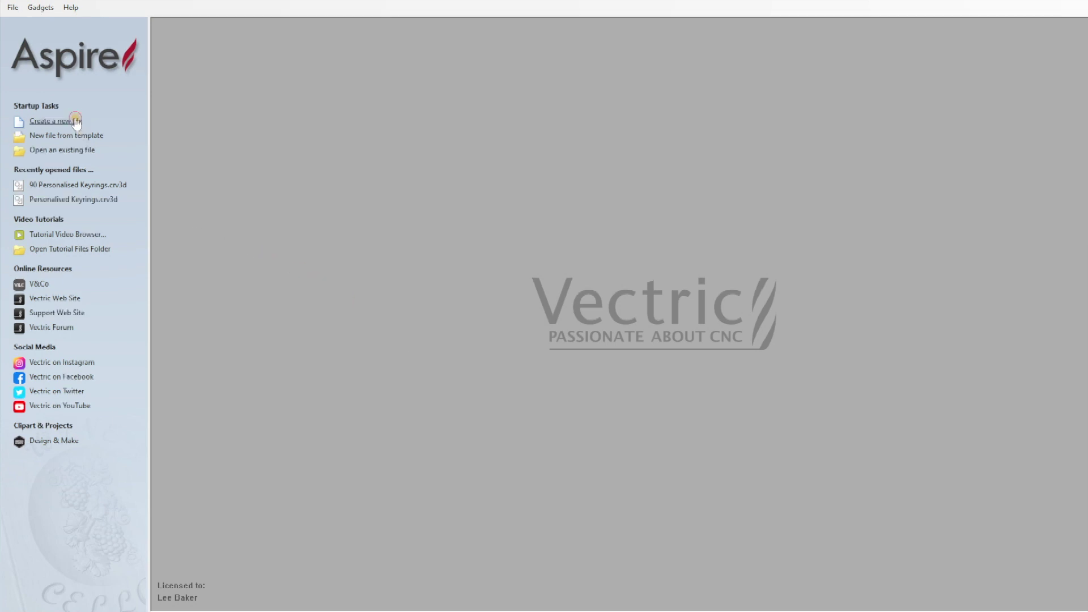
Create a new 600 x 240 x 7 mm single-sided job and import the vectors from 30 Keyrings For Aspire.eps.
left_click(74, 119)
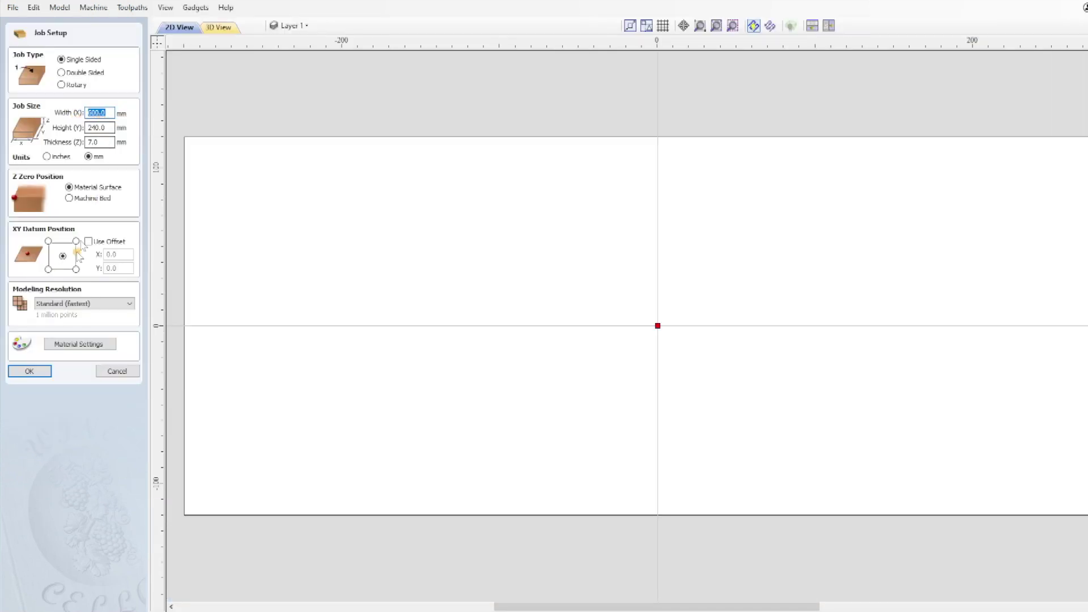
left_click(31, 372)
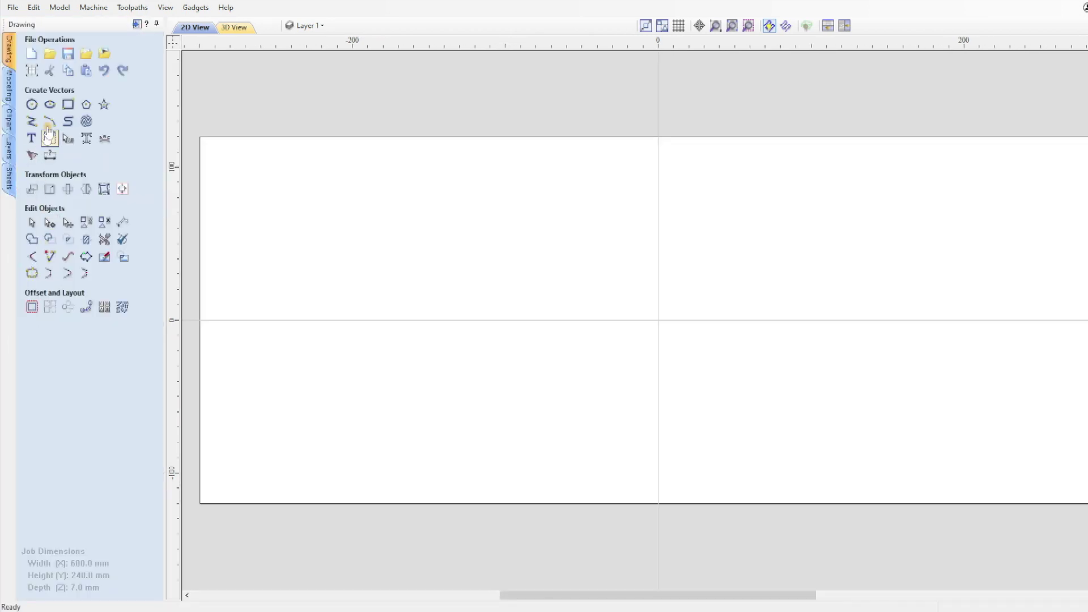
left_click(14, 8)
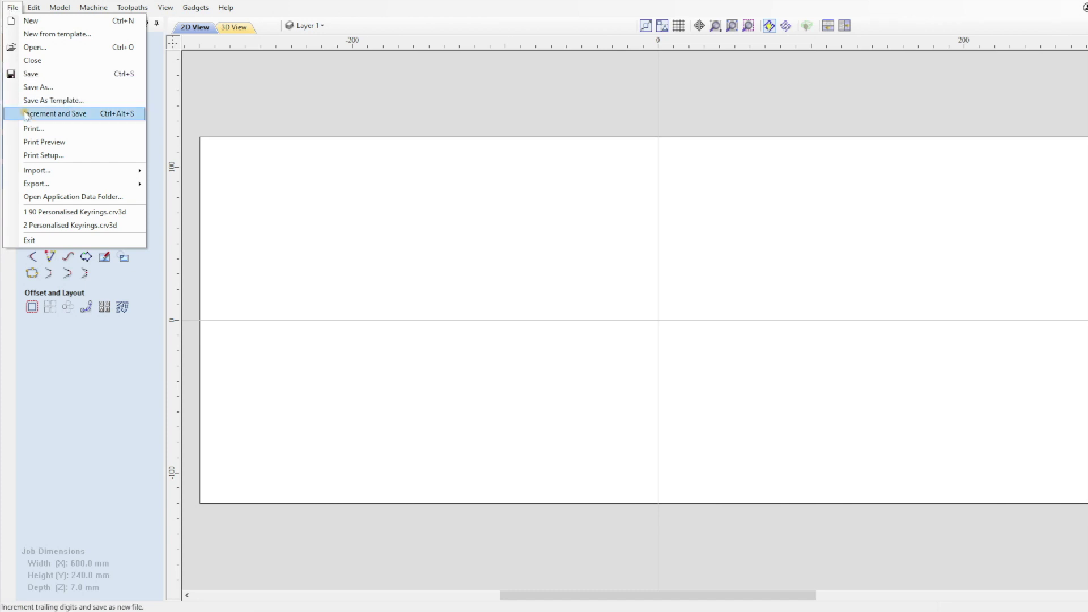
mouse_move(44, 170)
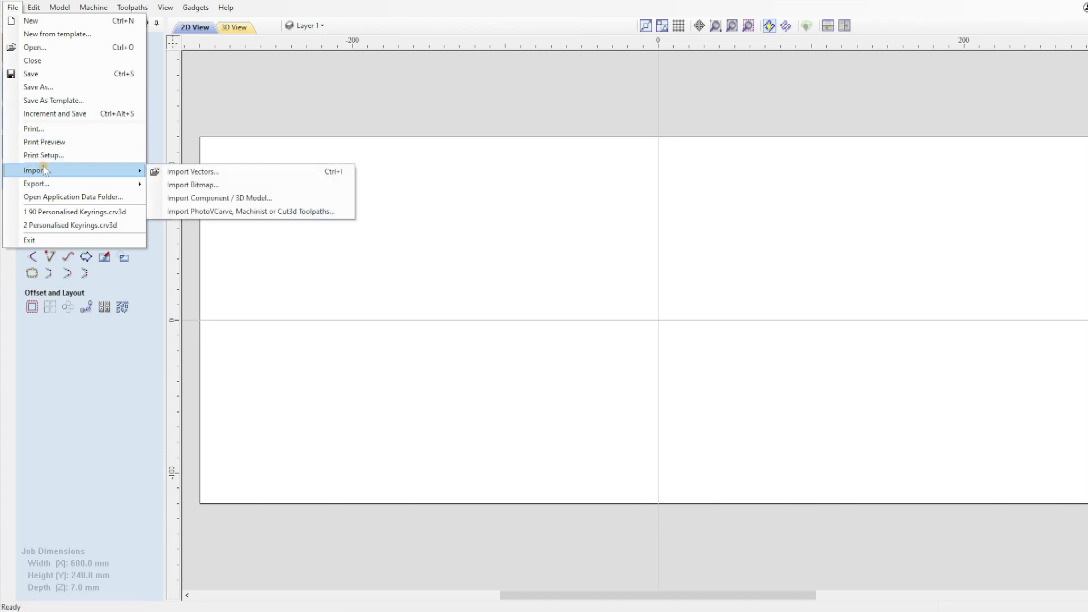
left_click(172, 173)
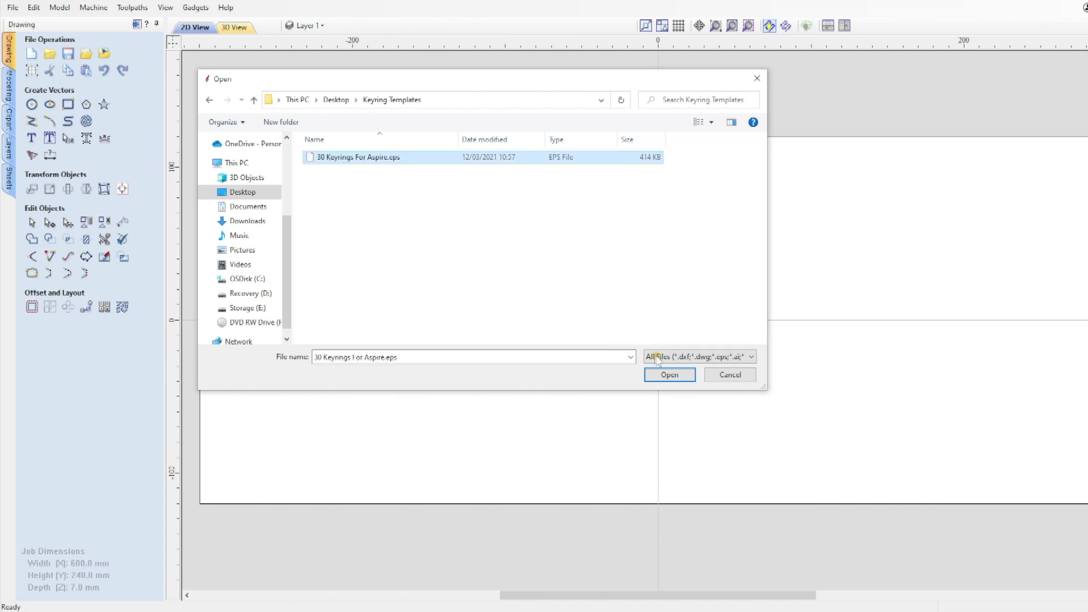
left_click(669, 375)
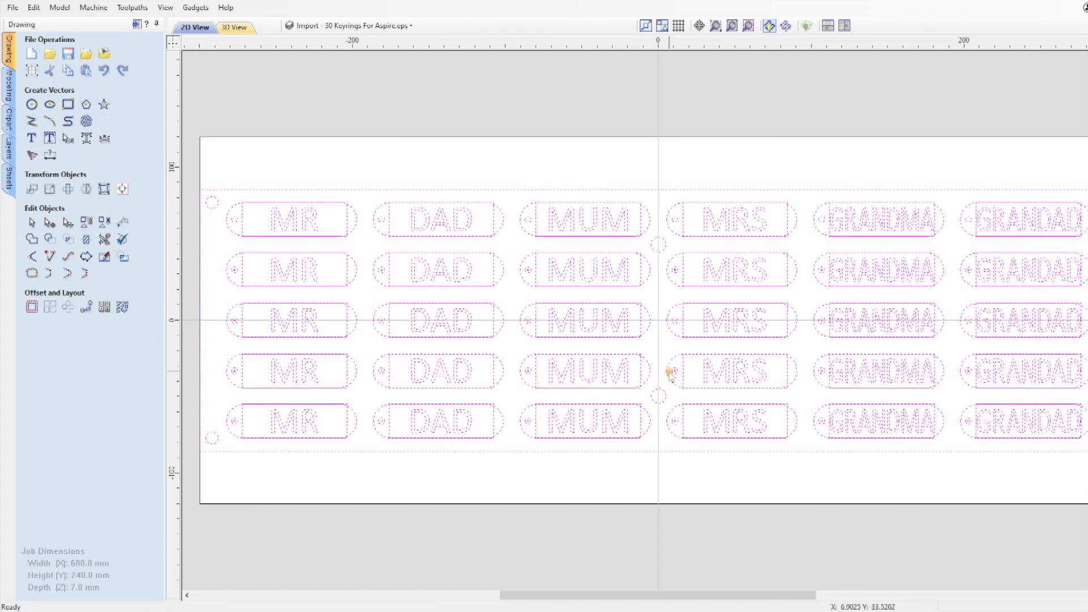
left_click(622, 481)
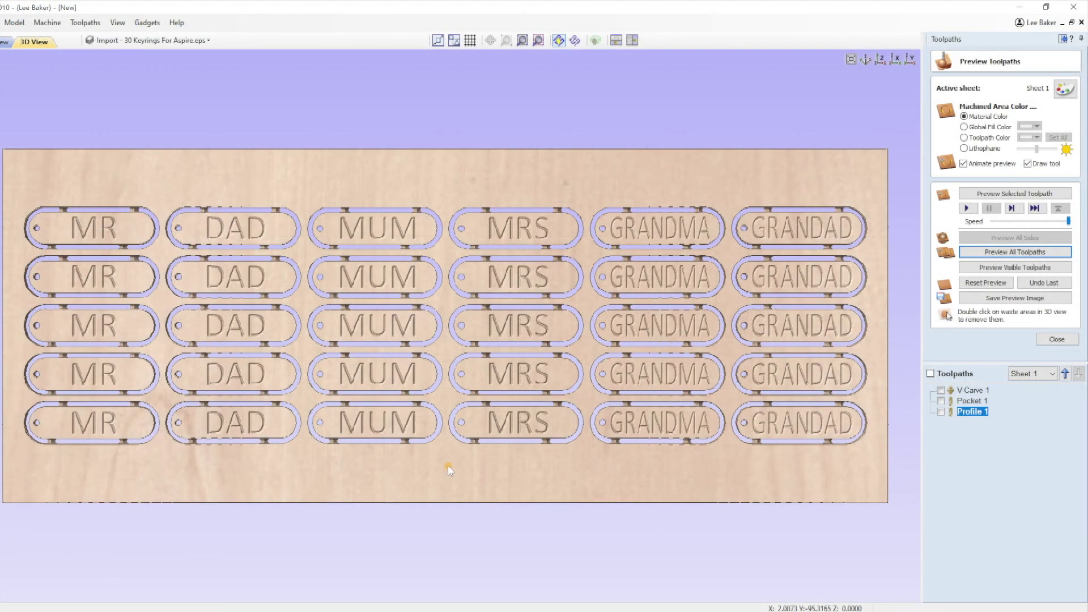
left_click_drag(451, 513, 464, 404)
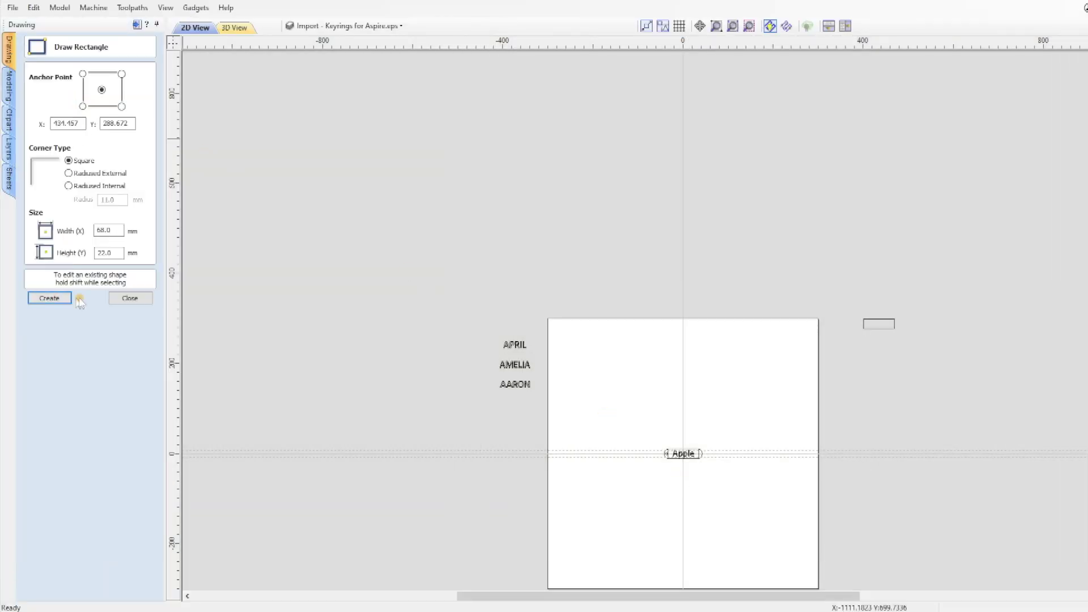
Array-copy the 68 x 22 mm rectangle into 26 rows and 26 columns with zero gap, and position the grid above the job sheet.
left_click(112, 299)
left_click(50, 307)
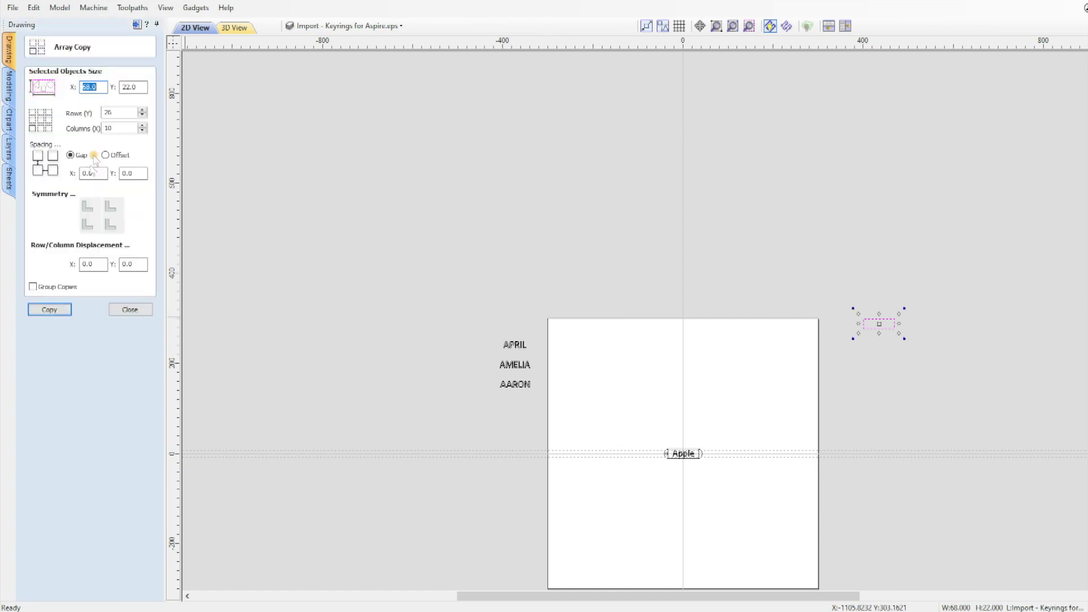
left_click(50, 309)
scroll(850, 317, "down", 3)
left_click_drag(722, 304, 748, 304)
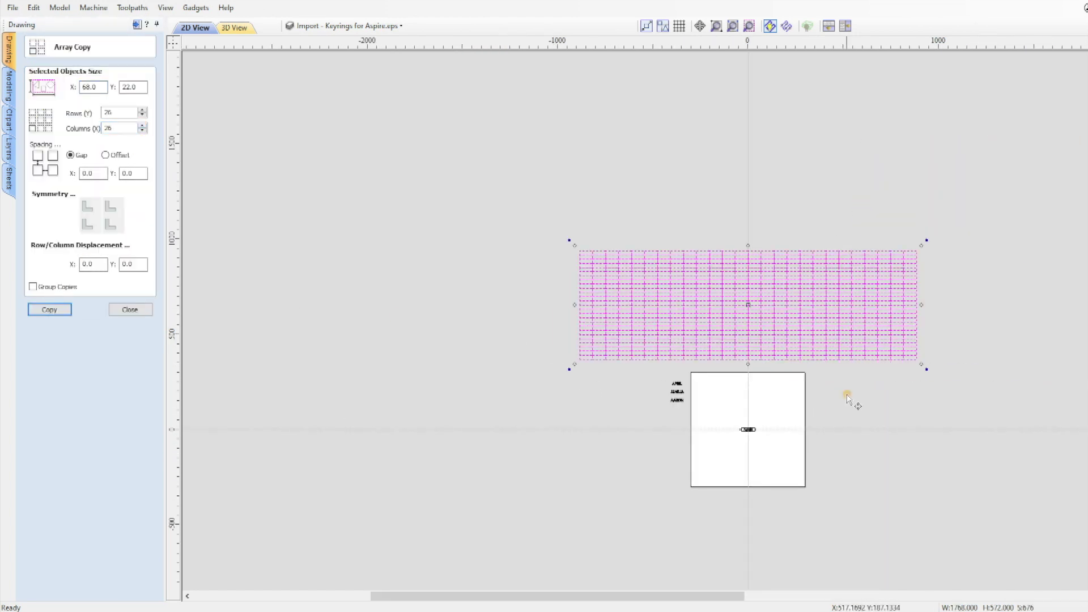
left_click(850, 395)
Move the Apple text from the keyring into the first cell of the grid, centred both ways.
scroll(759, 423, "up", 8)
left_click(685, 459)
scroll(443, 332, "down", 3)
scroll(443, 331, "down", 4)
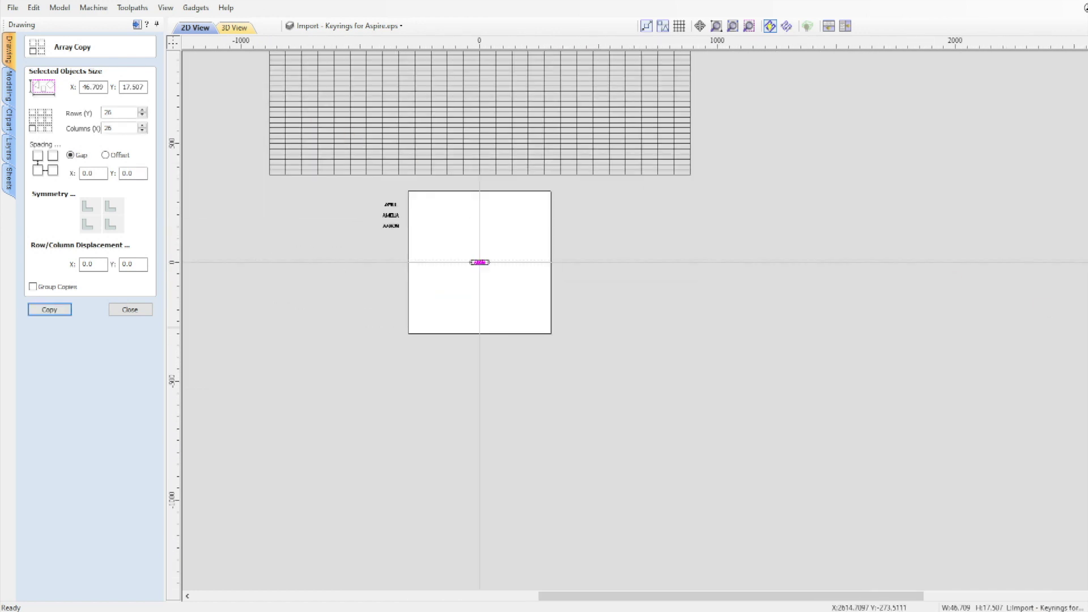
scroll(318, 219, "up", 5)
scroll(329, 387, "up", 3)
scroll(330, 387, "up", 2)
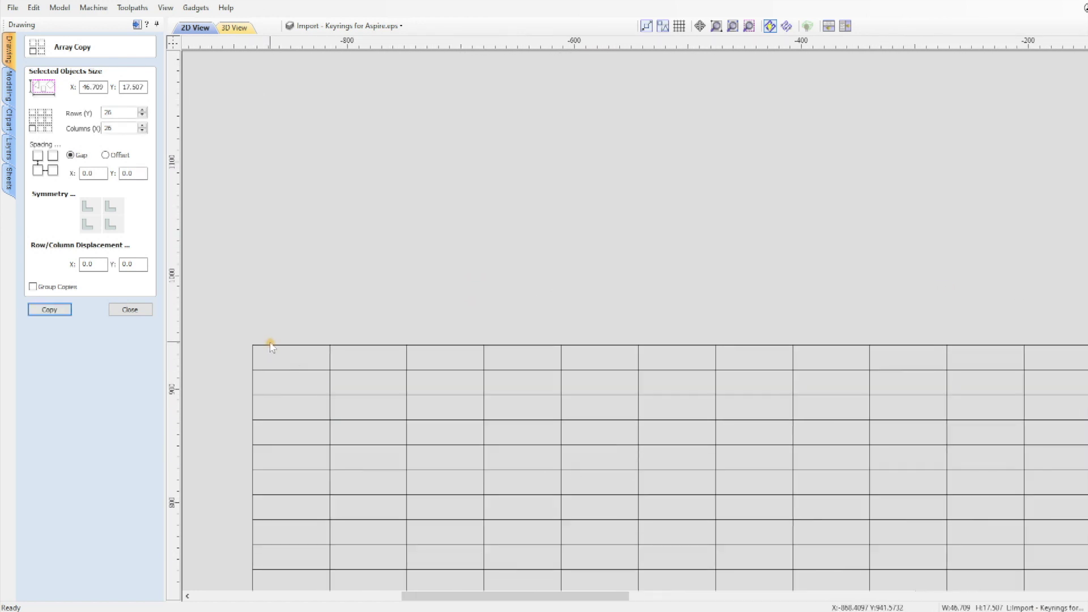
left_click(269, 345)
left_click(130, 309)
left_click(122, 190)
Centre the AARON, AMELIA and APRIL texts in the next three cells below Apple in the grid's first column.
scroll(596, 337, "down", 6)
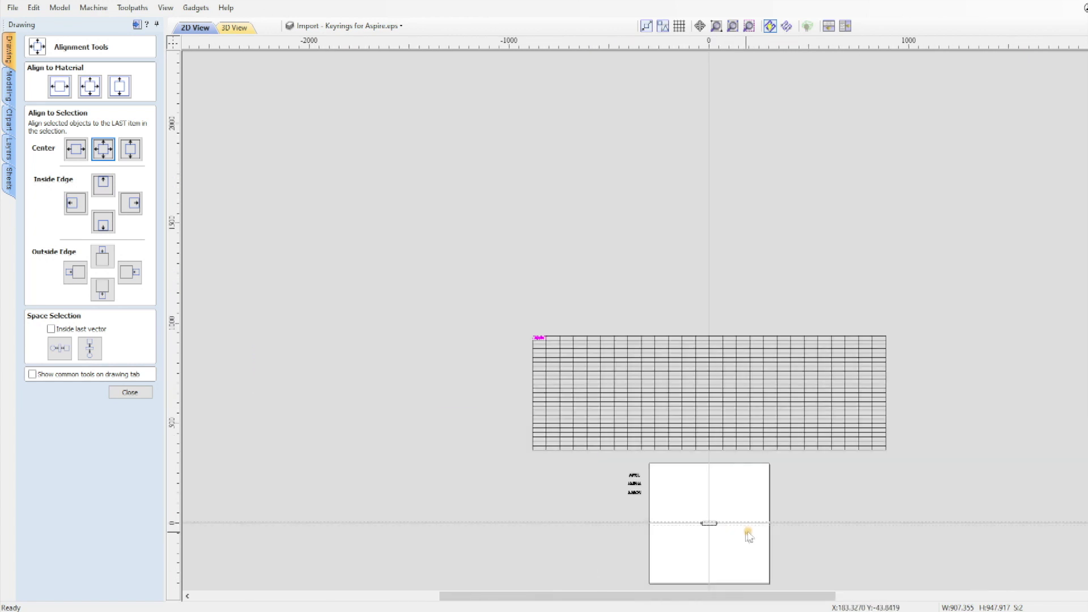
scroll(641, 503, "up", 3)
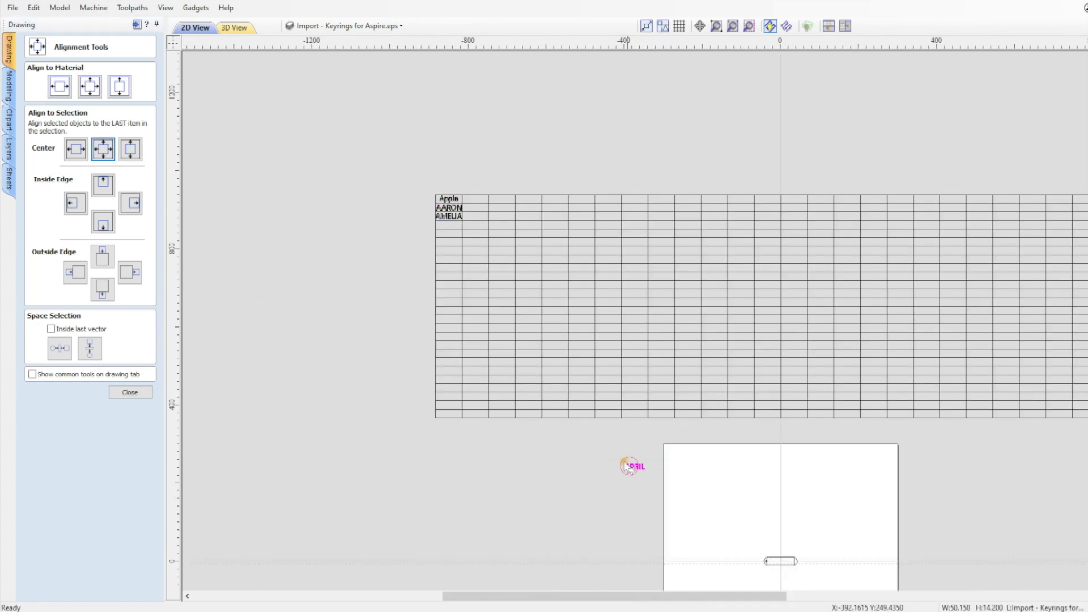
scroll(457, 262, "up", 4)
left_click(130, 392)
scroll(821, 454, "down", 5)
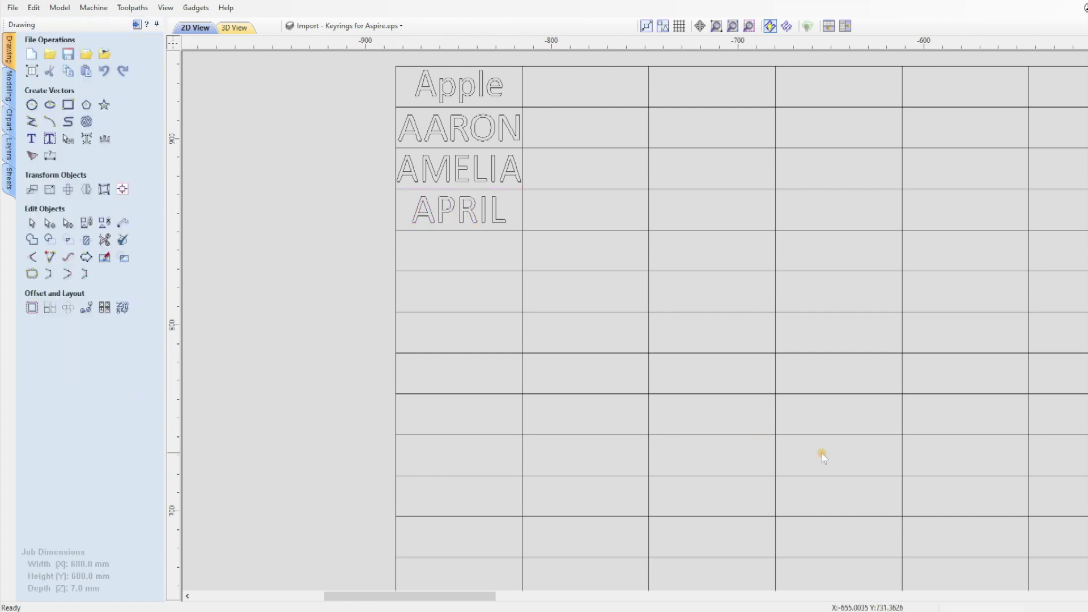
Centre the APRIL text from the grid inside the keyring template's inner rectangle on the job sheet.
scroll(682, 524, "up", 3)
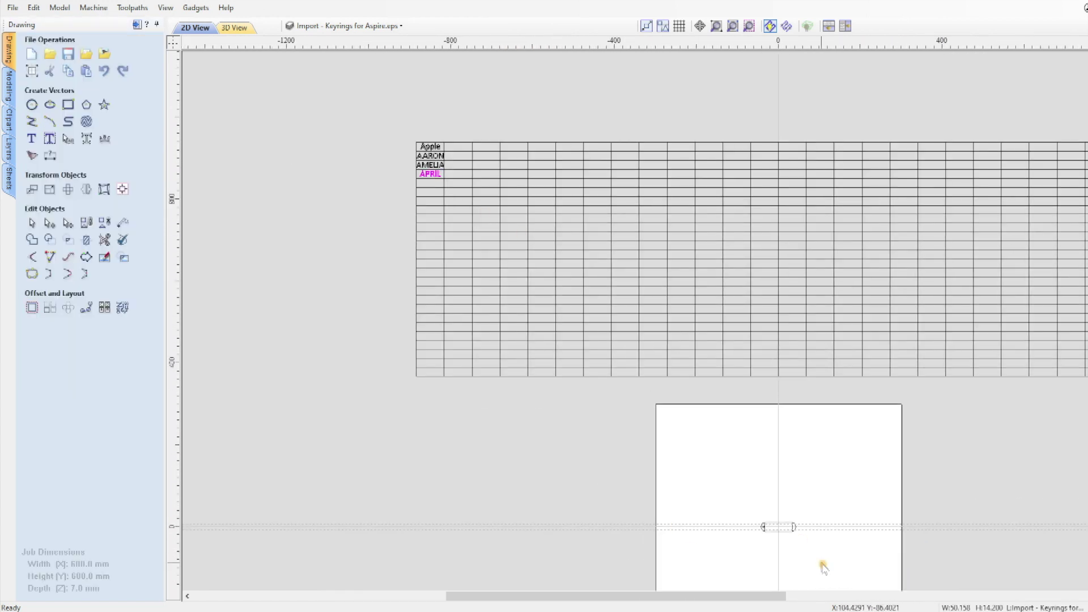
scroll(813, 565, "up", 2)
scroll(663, 462, "up", 4)
left_click(666, 461)
left_click(122, 189)
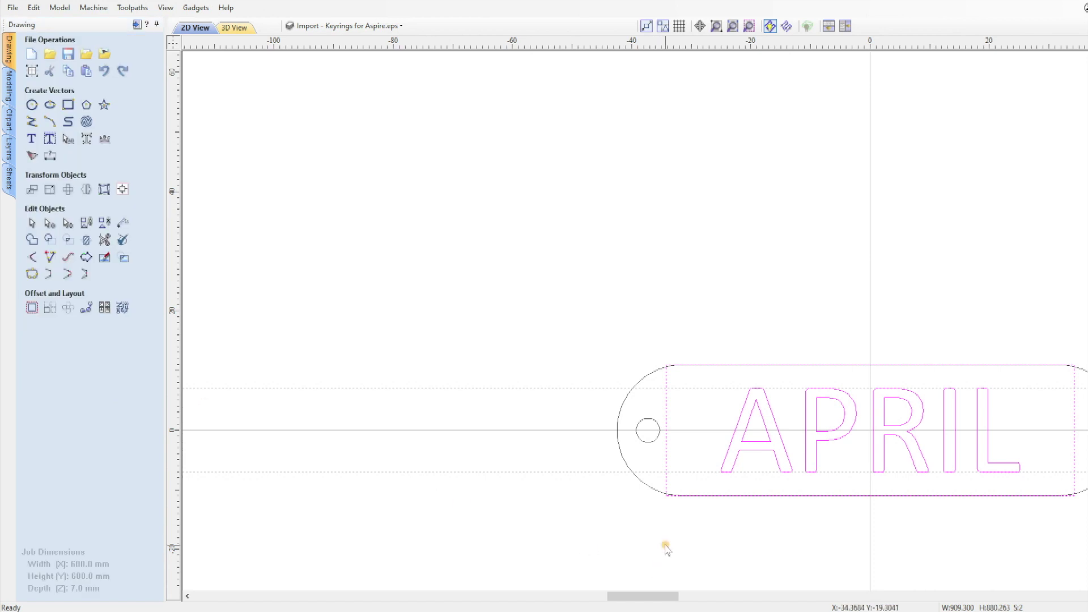